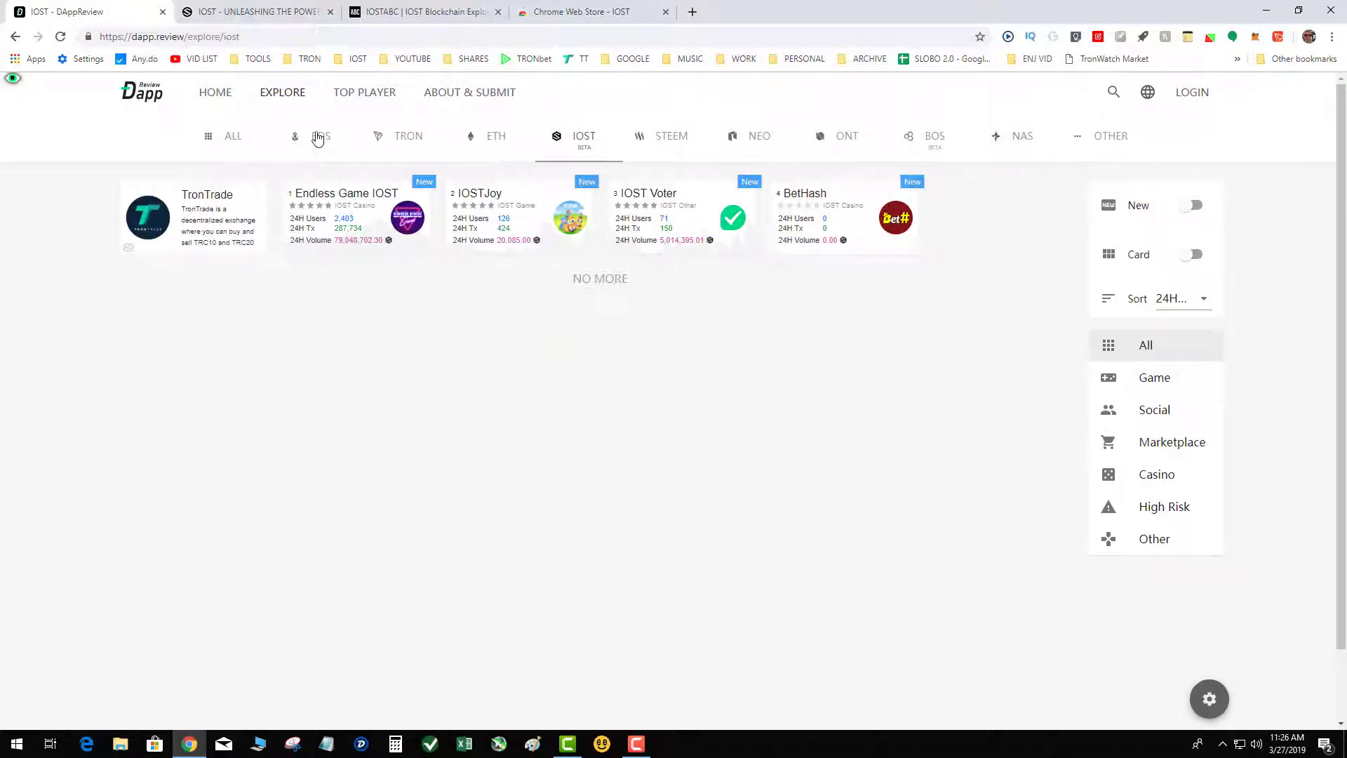
# On the IOSTABC account creation form, auto-generate the public key and enter cryptoslo99 as the account name.
pyautogui.click(255, 12)
pyautogui.click(421, 12)
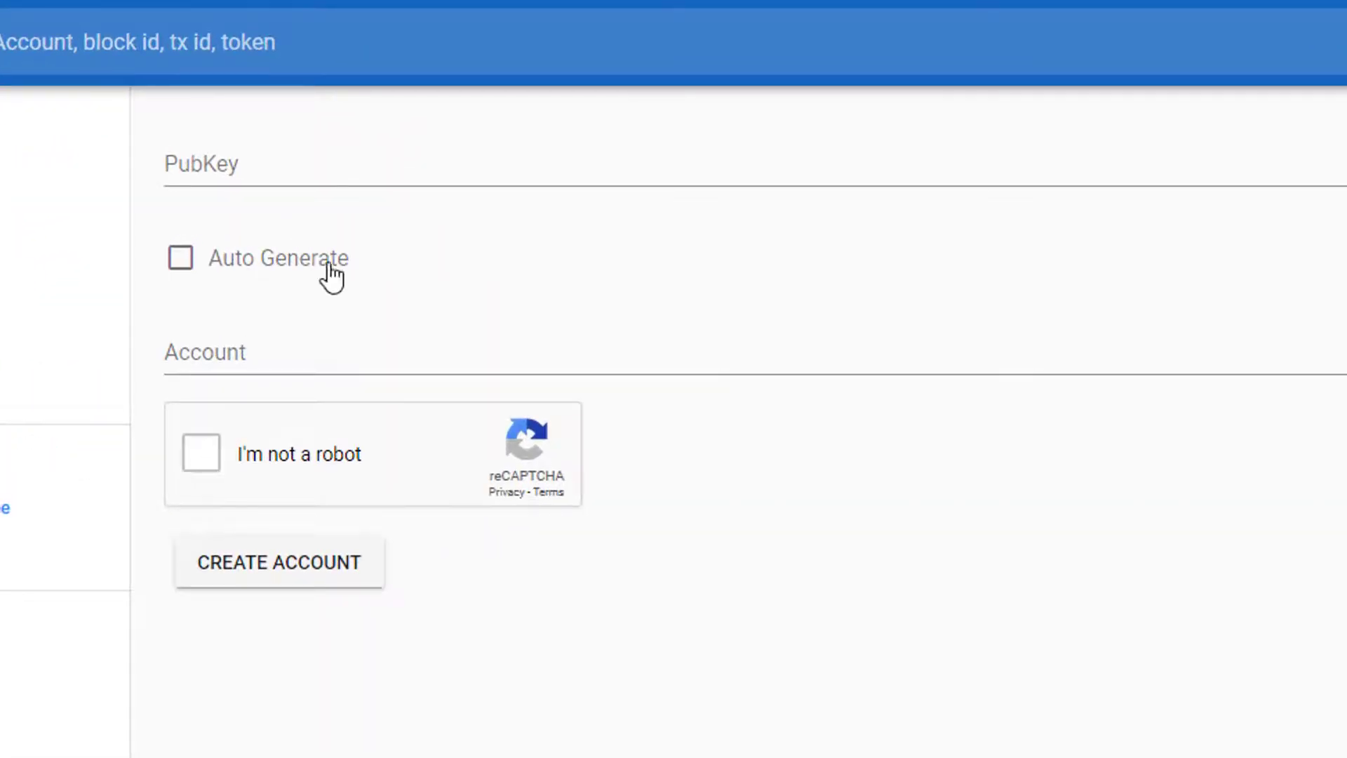
pyautogui.click(181, 260)
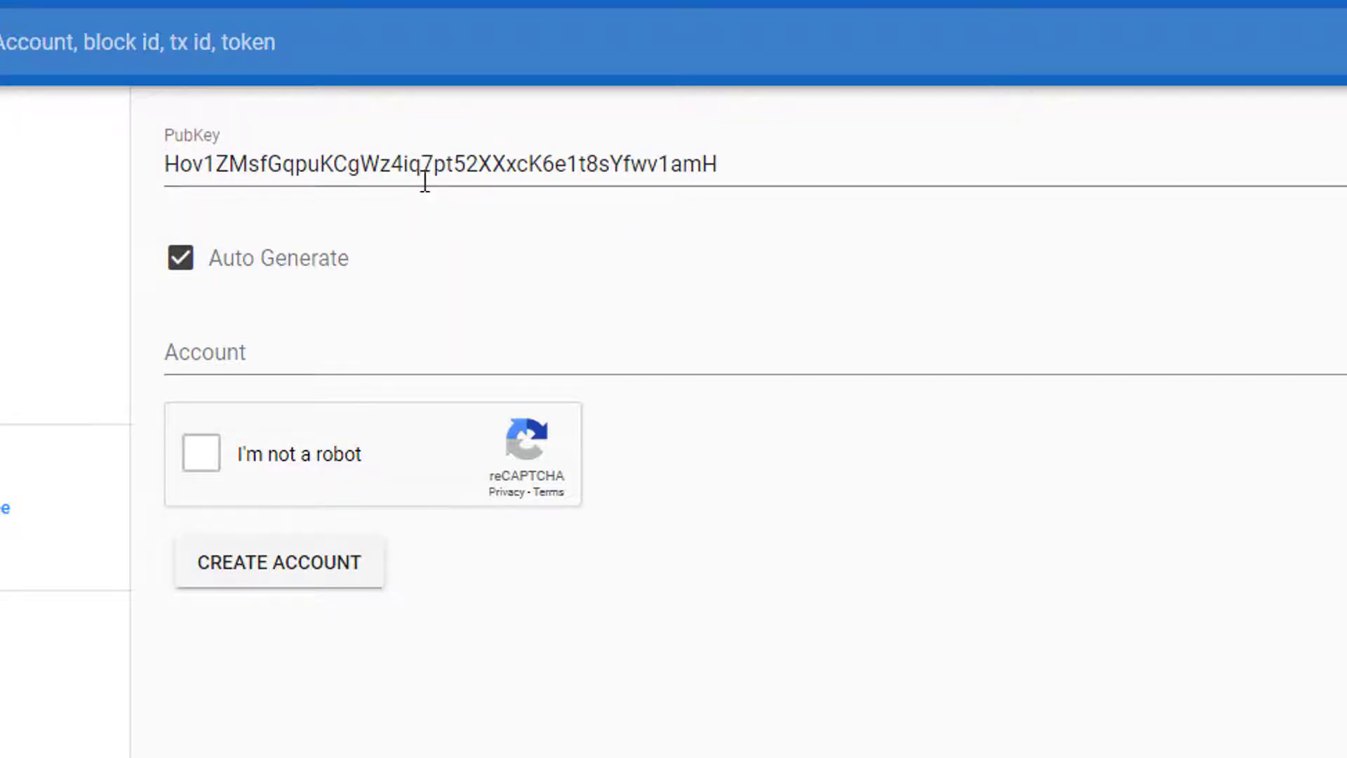
pyautogui.click(204, 353)
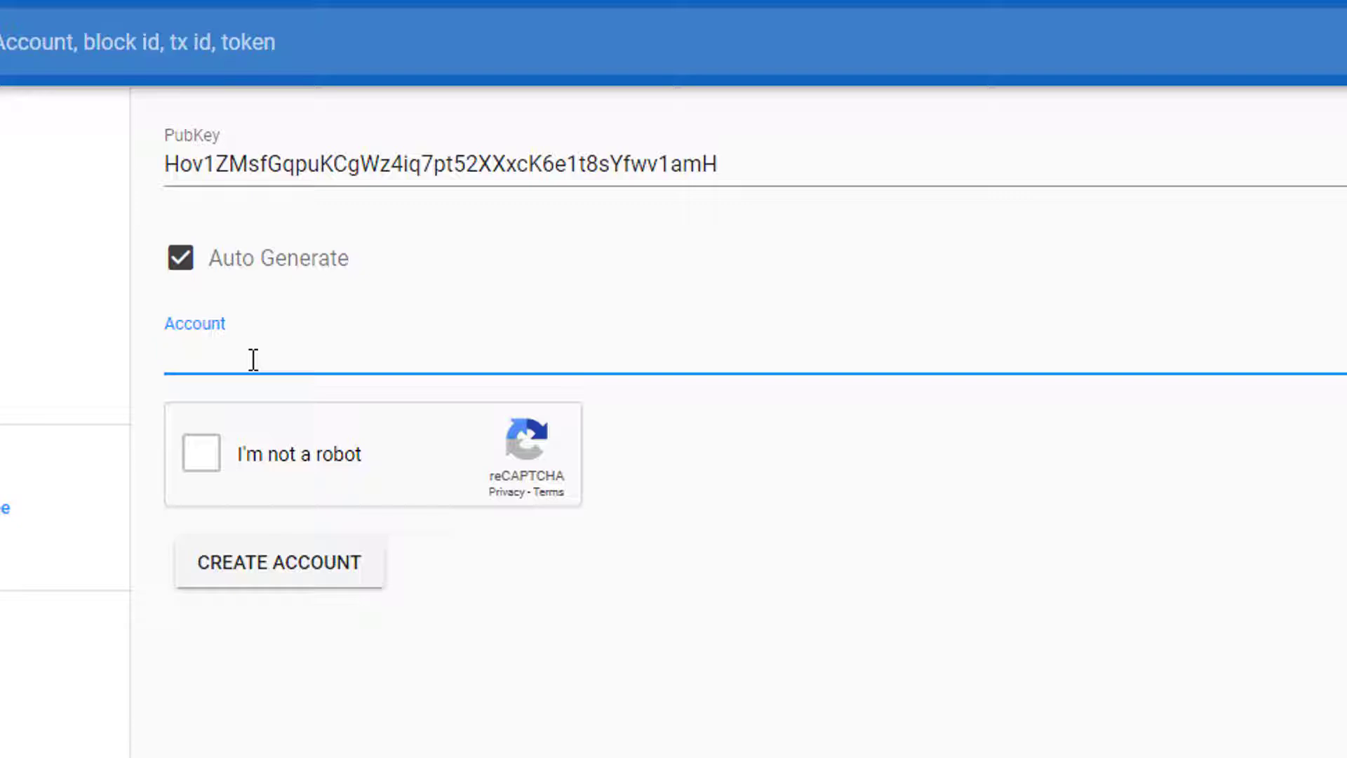
pyautogui.write('c')
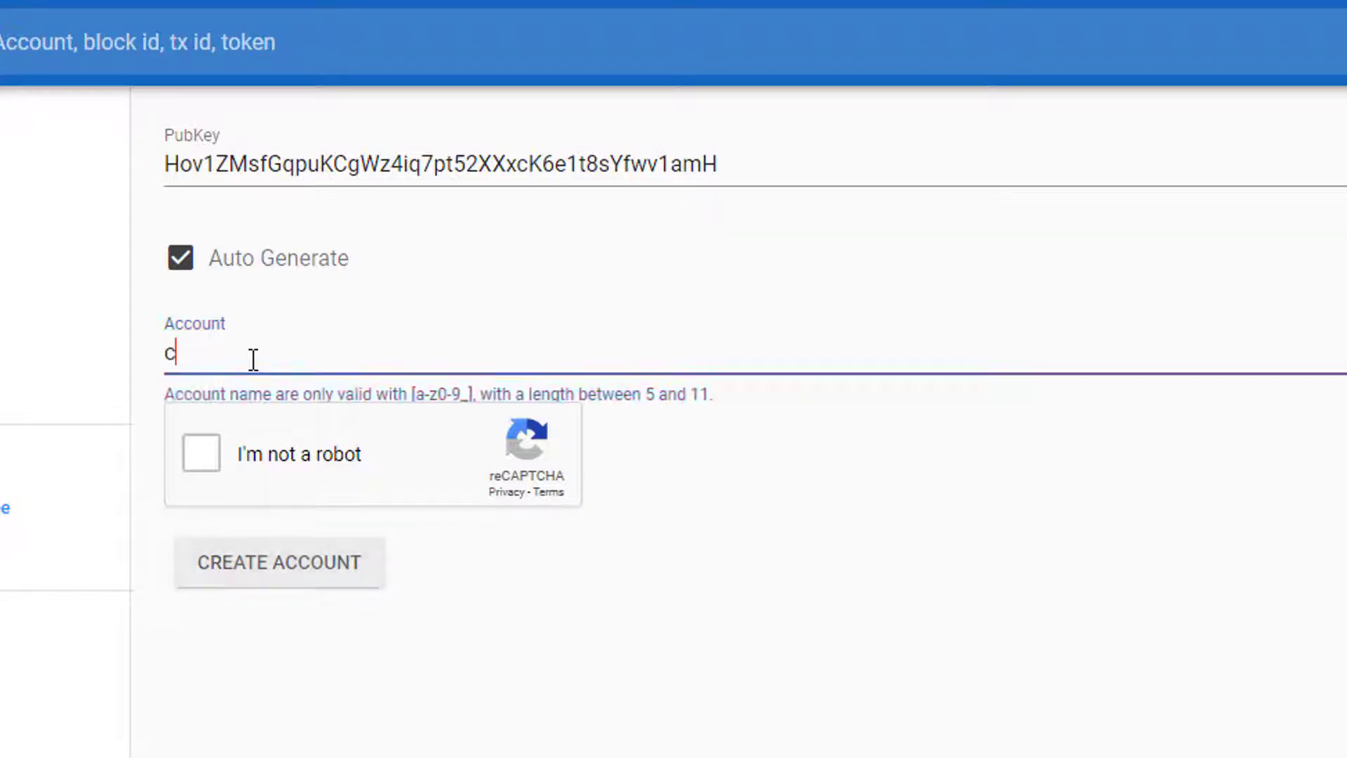
pyautogui.write('ryptoslq99')
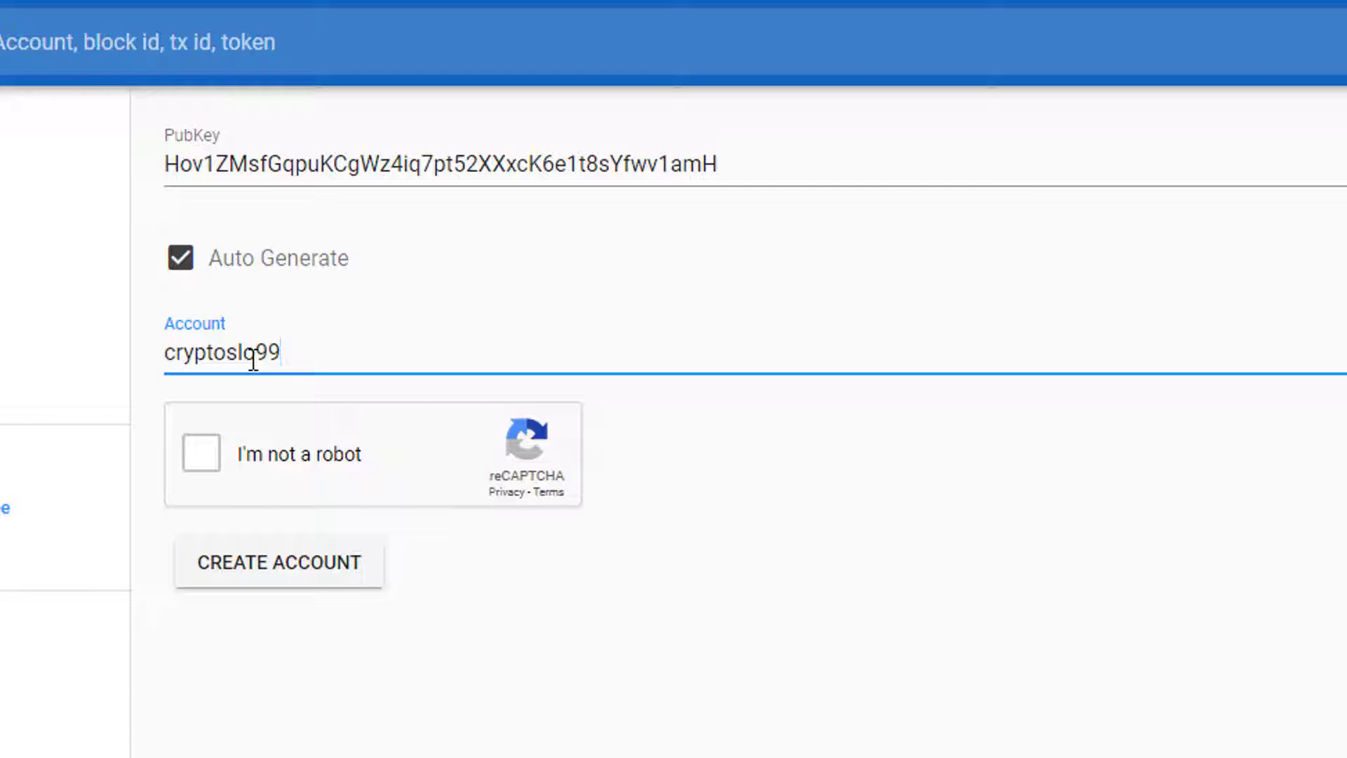
# Pass the reCAPTCHA check by selecting all fire hydrant images, and create the account.
pyautogui.click(207, 460)
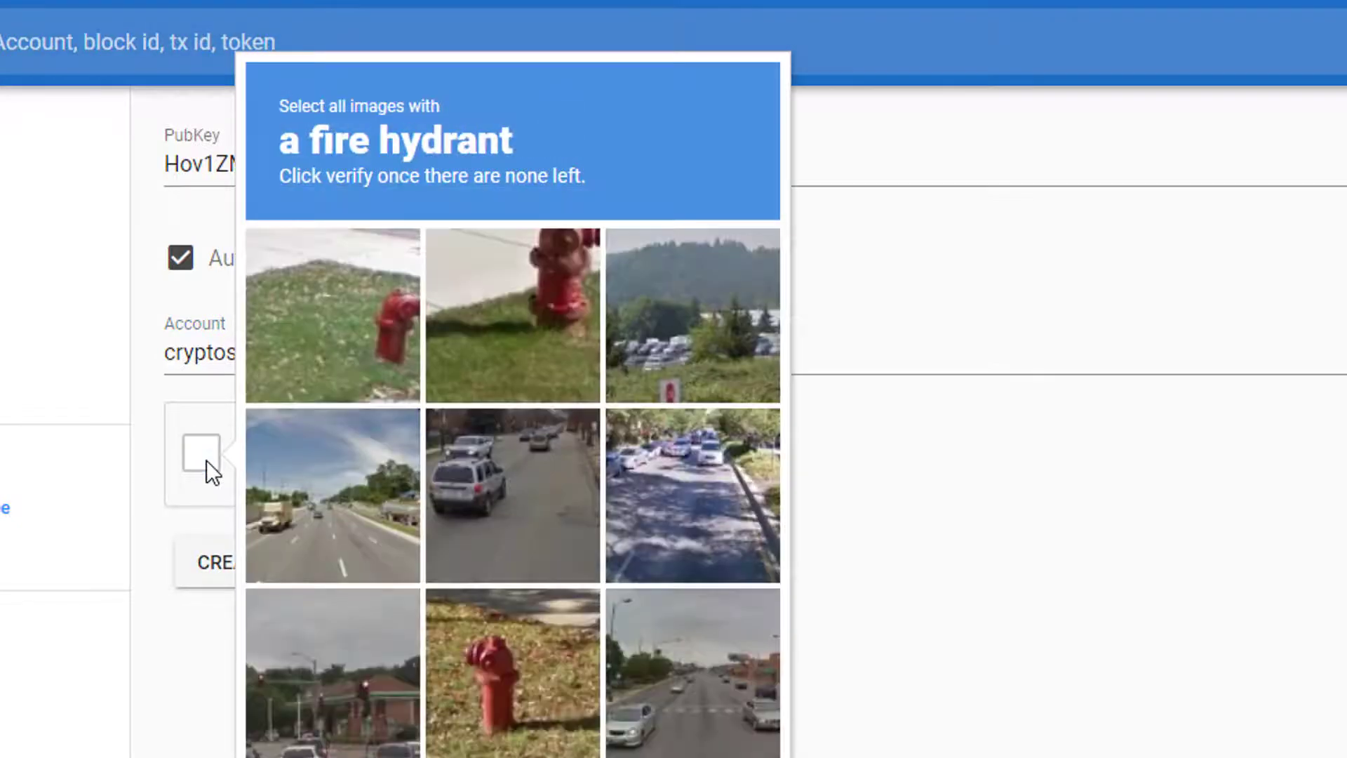
pyautogui.click(313, 315)
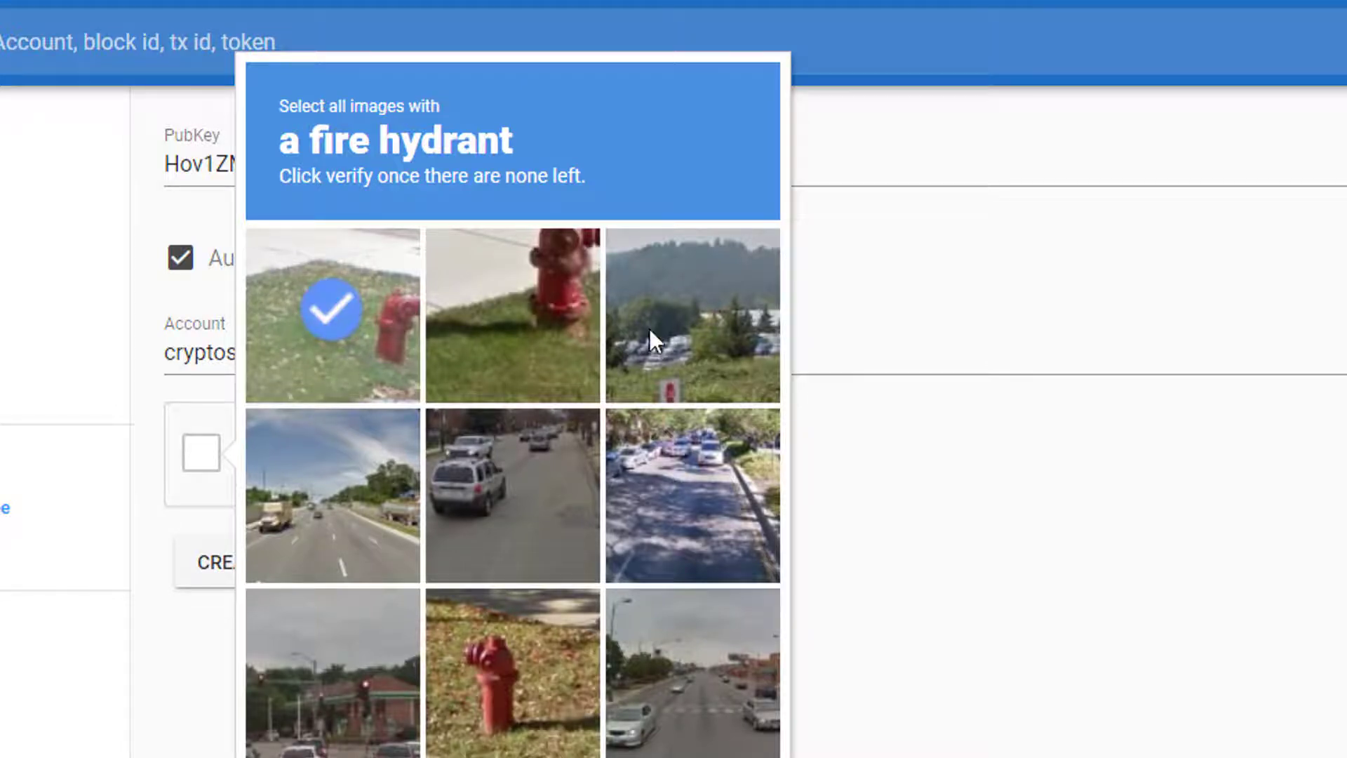
pyautogui.click(529, 393)
pyautogui.click(500, 664)
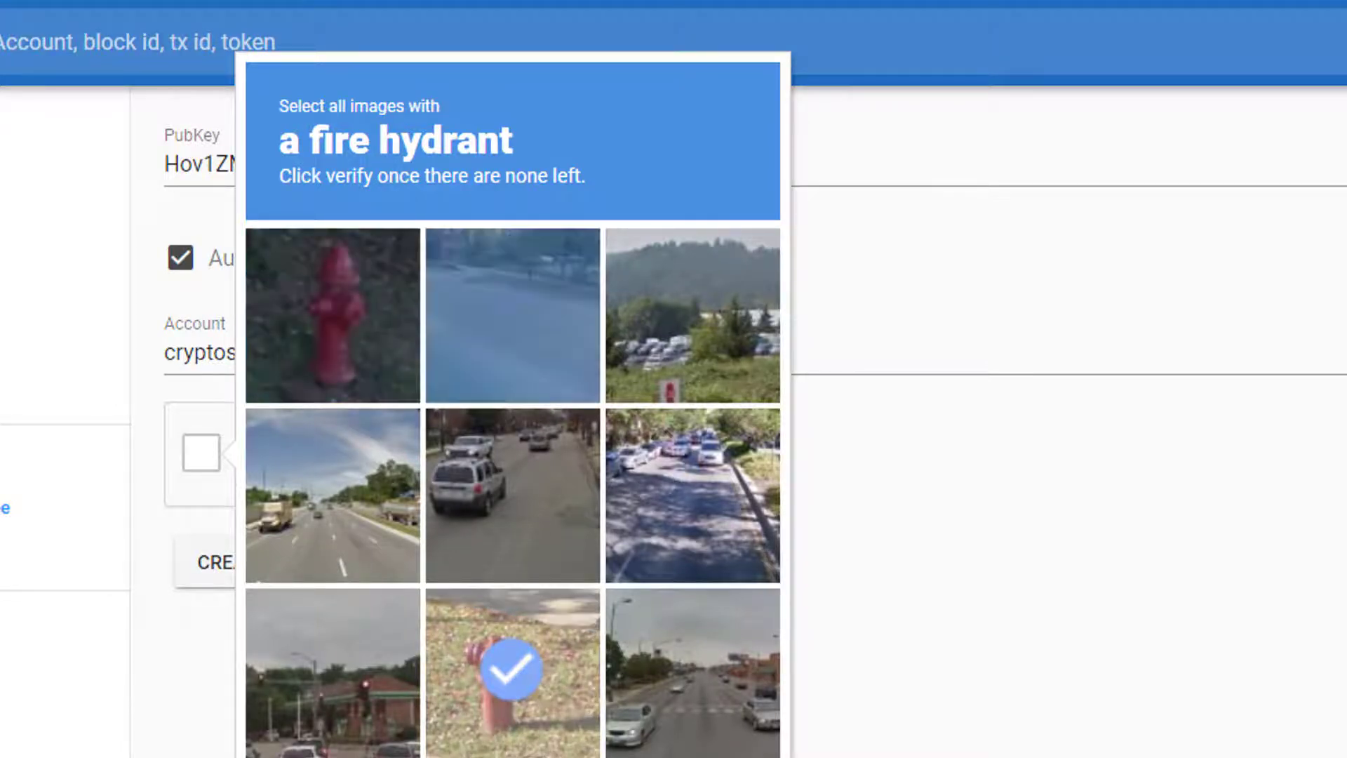
pyautogui.click(325, 285)
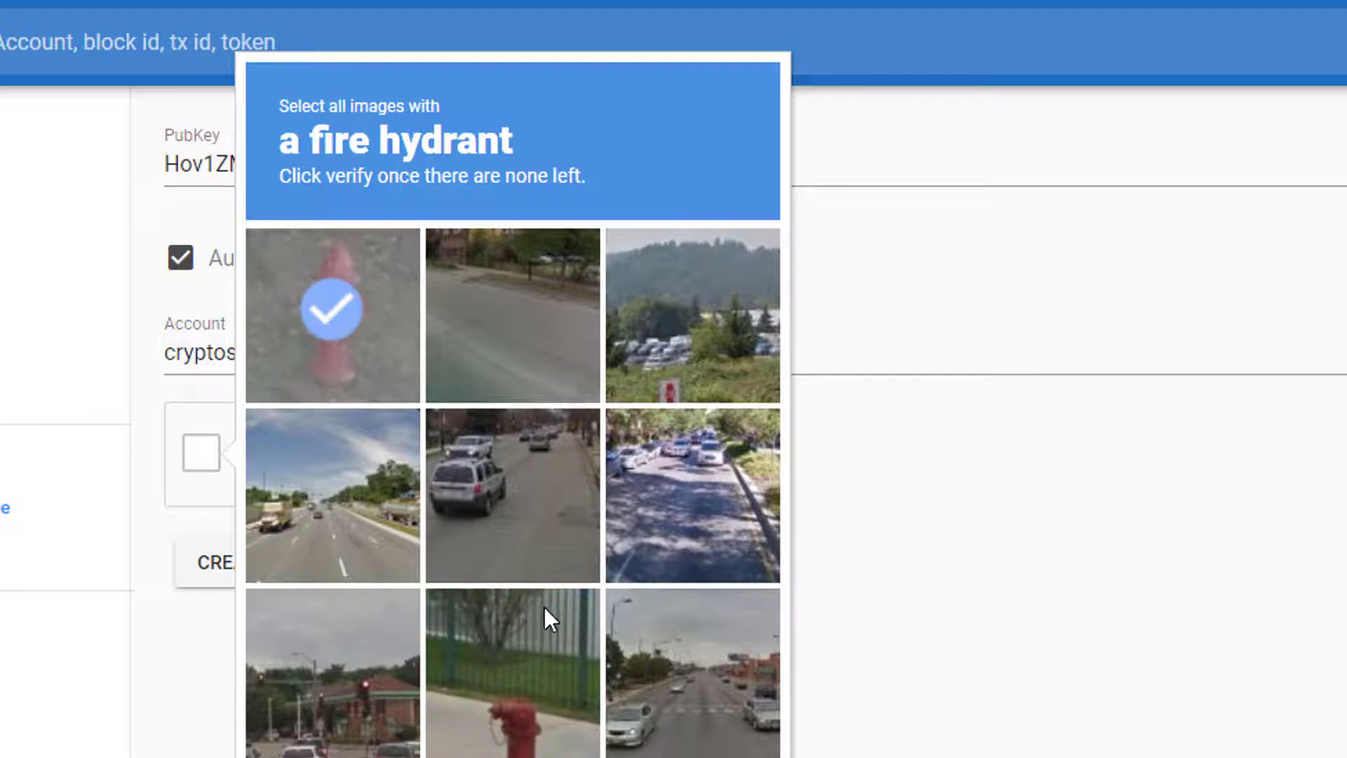
pyautogui.click(554, 694)
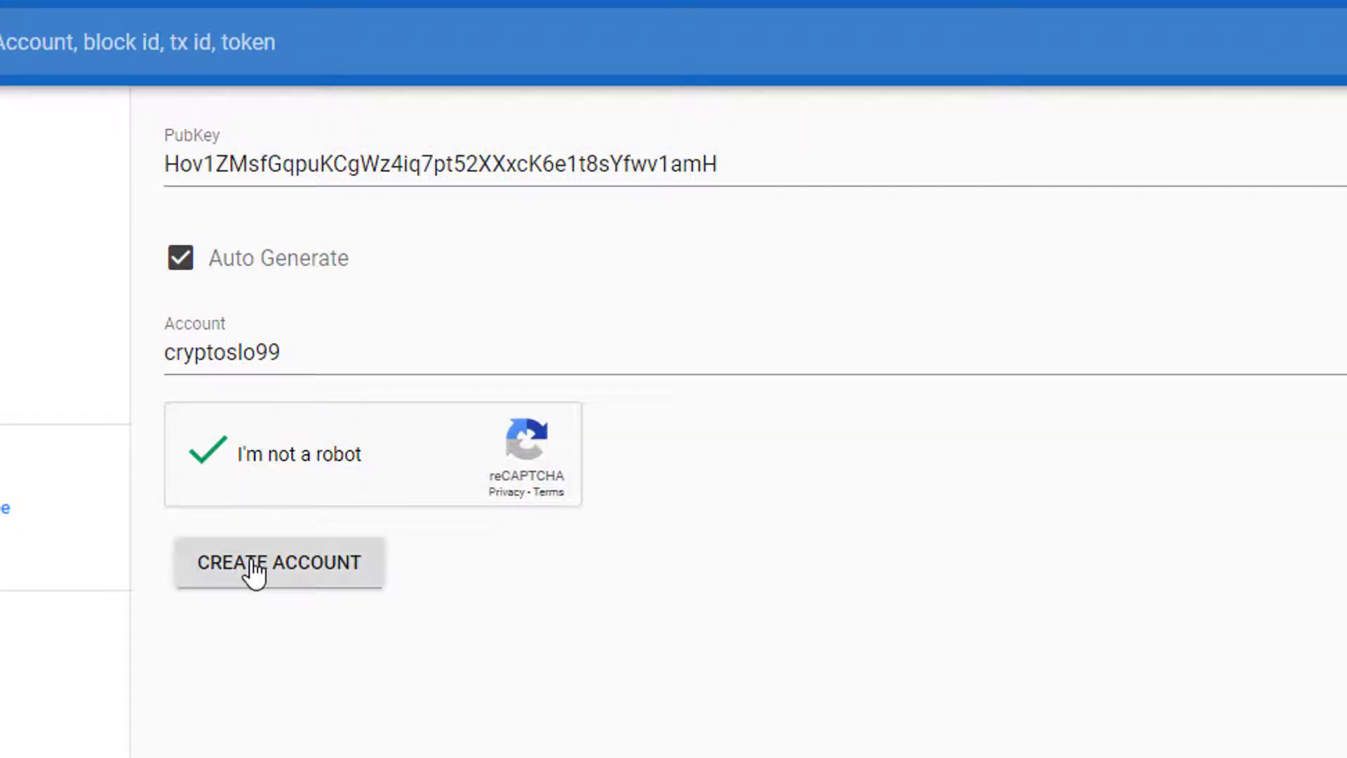
pyautogui.click(254, 574)
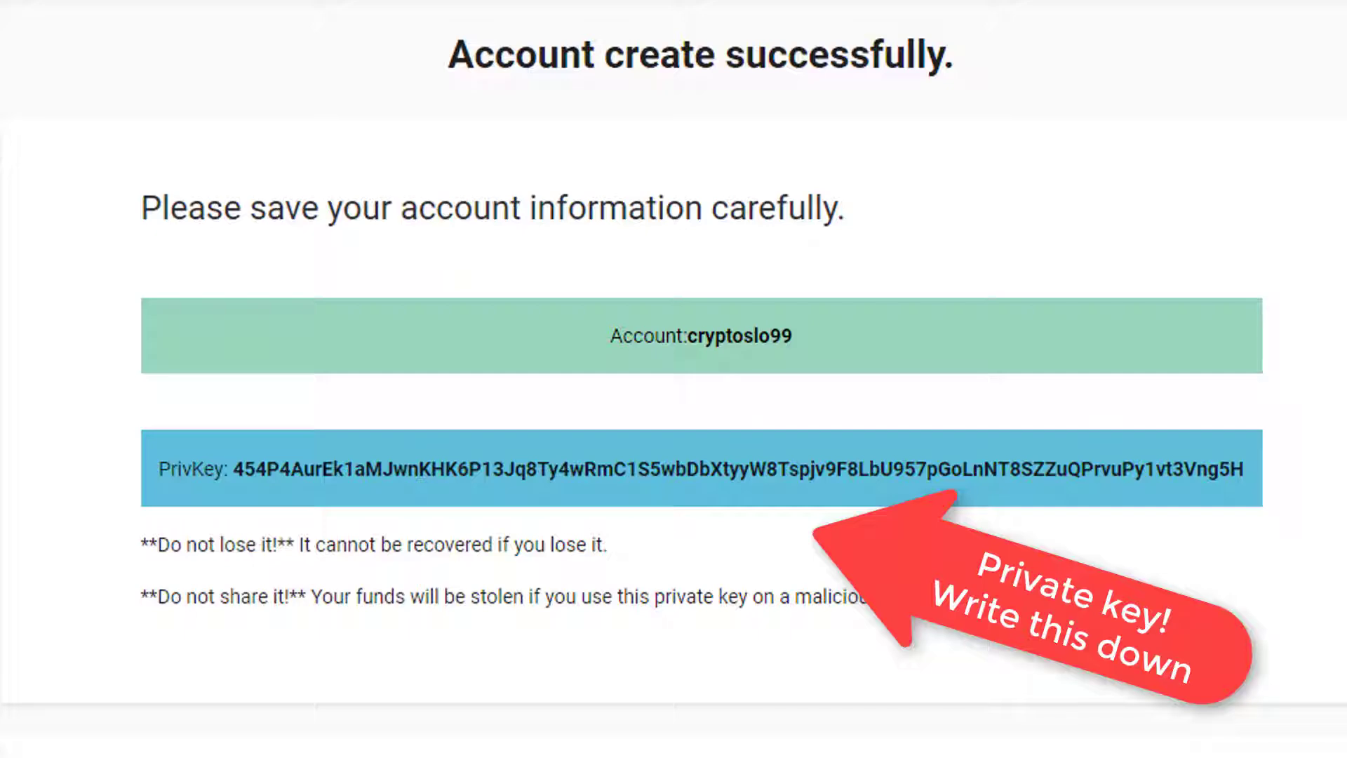
# Copy the new account name into a blank Notepad document.
pyautogui.click(326, 744)
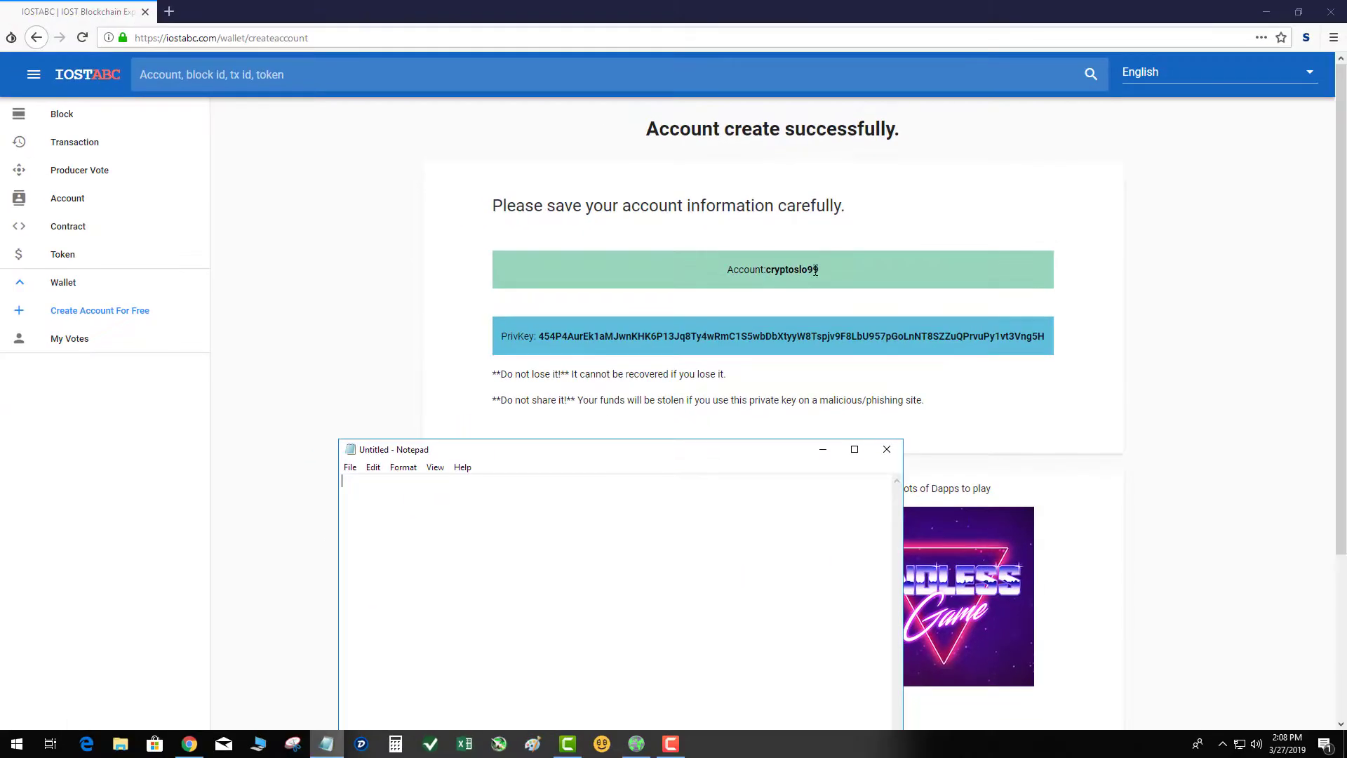
pyautogui.click(815, 271)
pyautogui.moveTo(818, 270); pyautogui.dragTo(765, 270)
pyautogui.hotkey('ctrl', 'c')
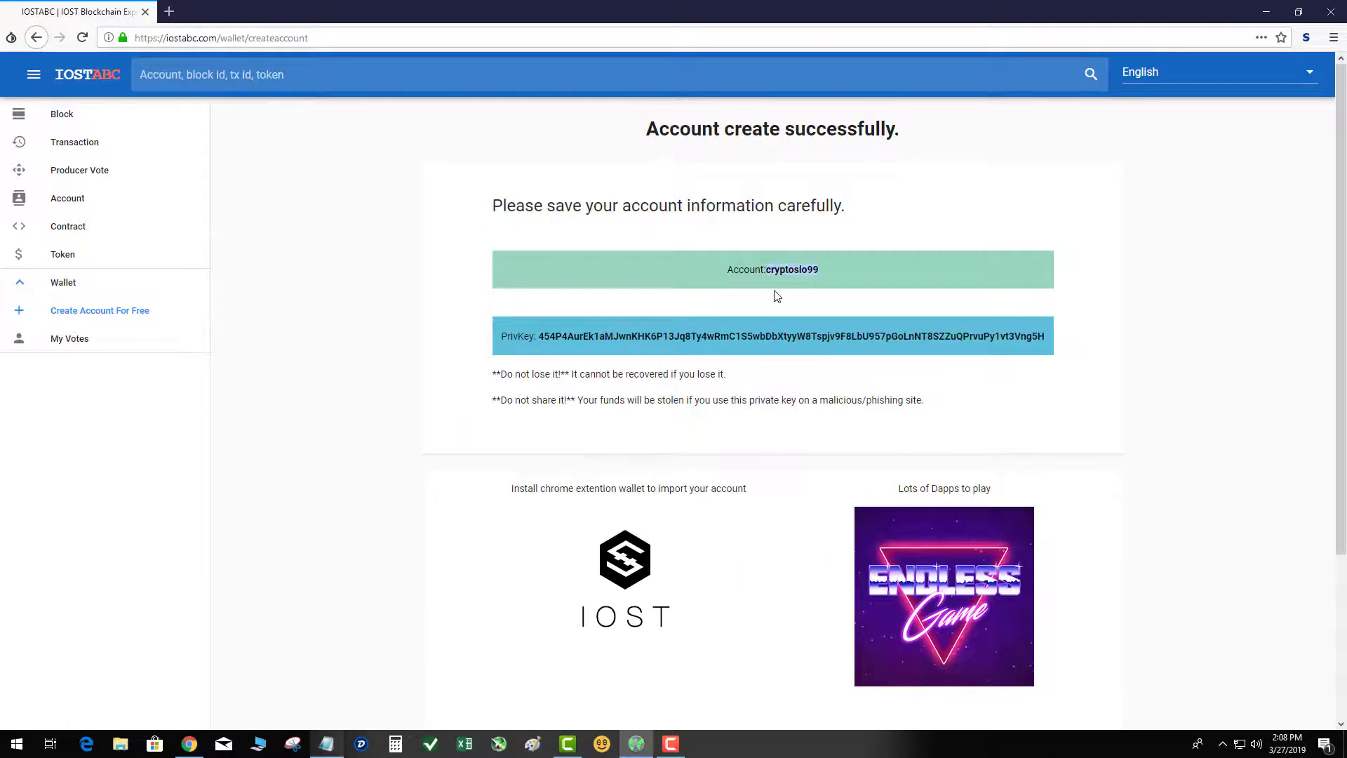
pyautogui.click(326, 744)
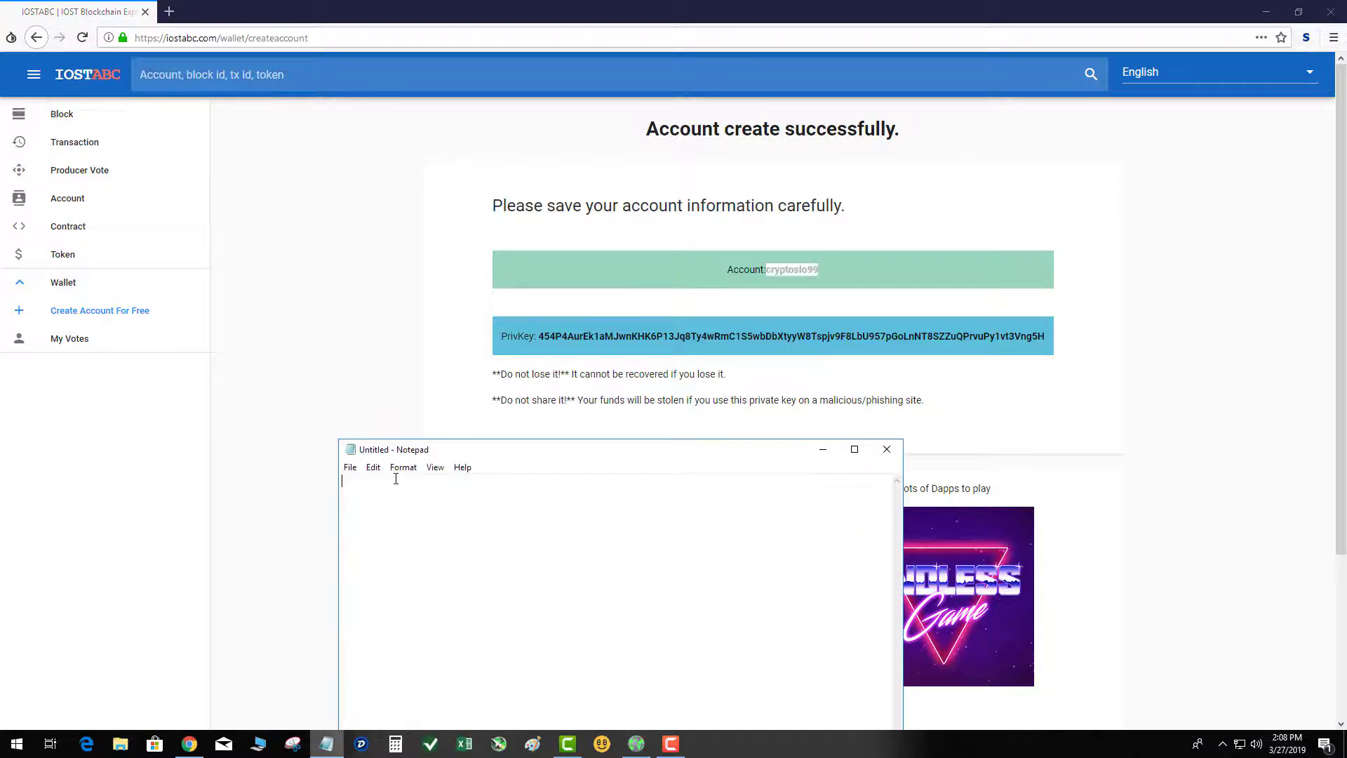
pyautogui.hotkey('ctrl', 'v')
# Copy the account's private key into the Notepad document below the account name.
pyautogui.click(1012, 337)
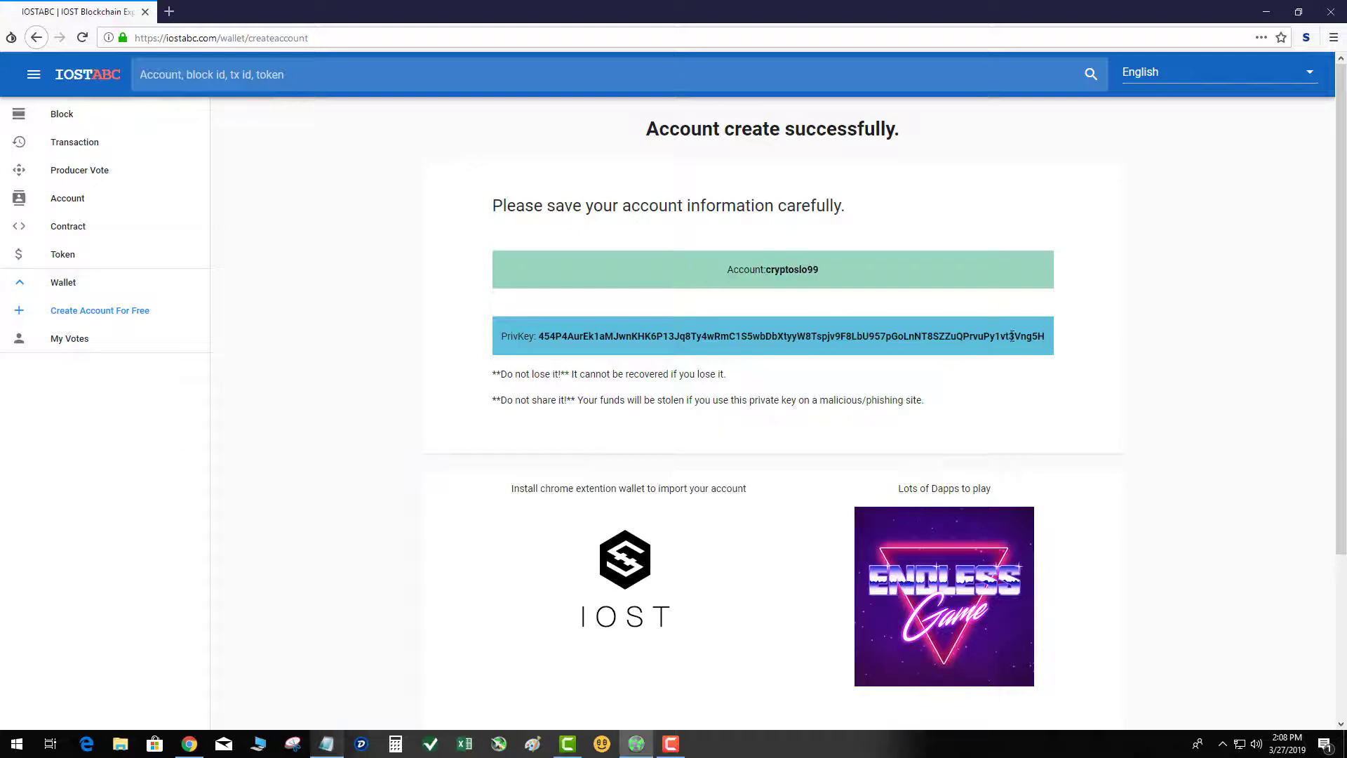
pyautogui.moveTo(1046, 337); pyautogui.dragTo(540, 345)
pyautogui.hotkey('ctrl', 'c')
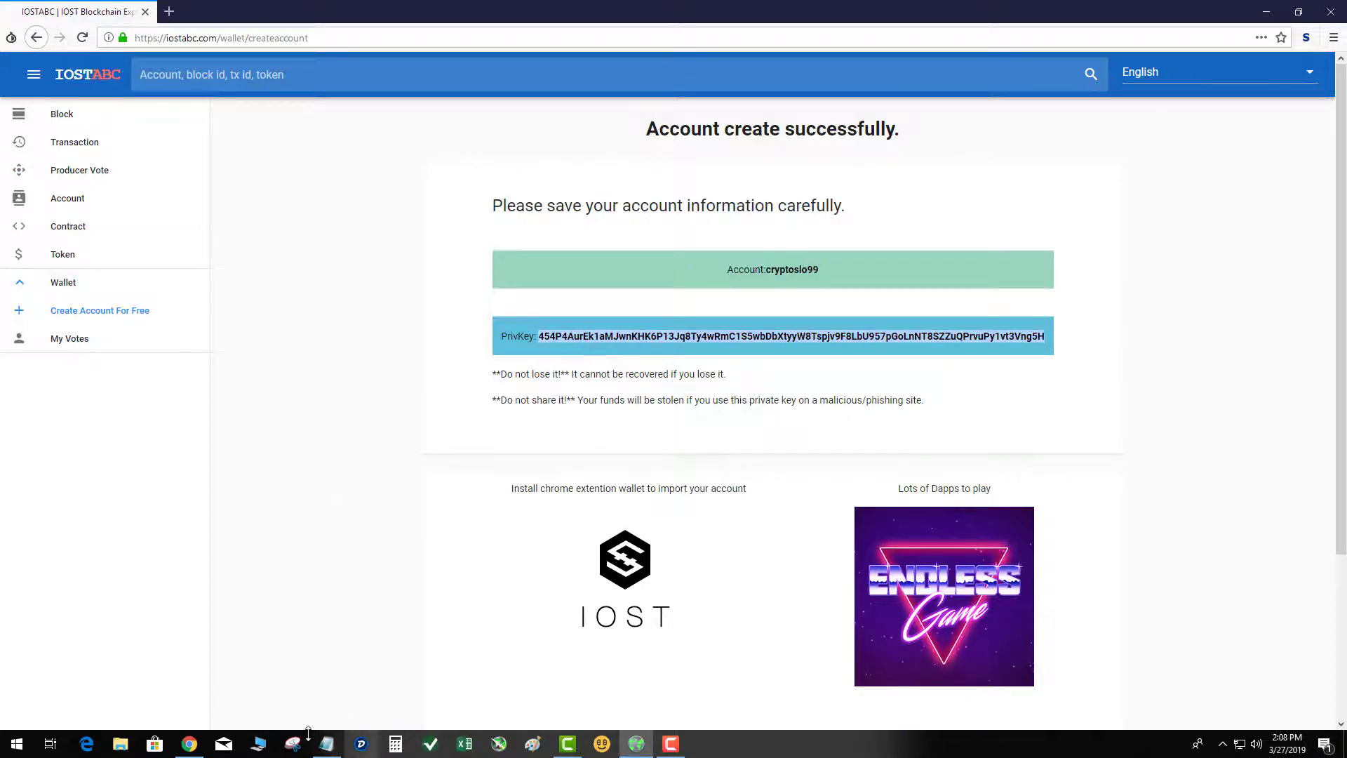
pyautogui.click(326, 744)
pyautogui.hotkey('ctrl', 'v')
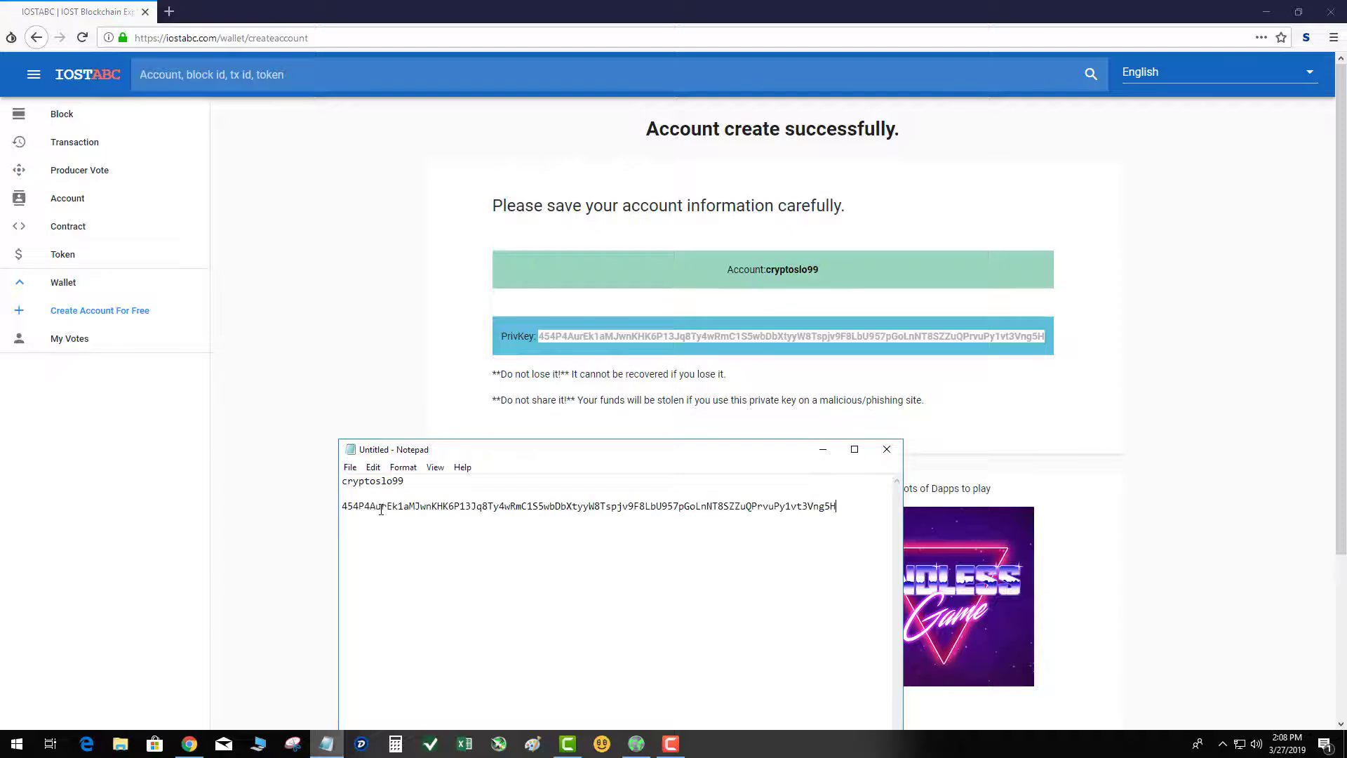
# Save the Notepad document on the Desktop as "iost account".
pyautogui.click(350, 466)
pyautogui.click(375, 531)
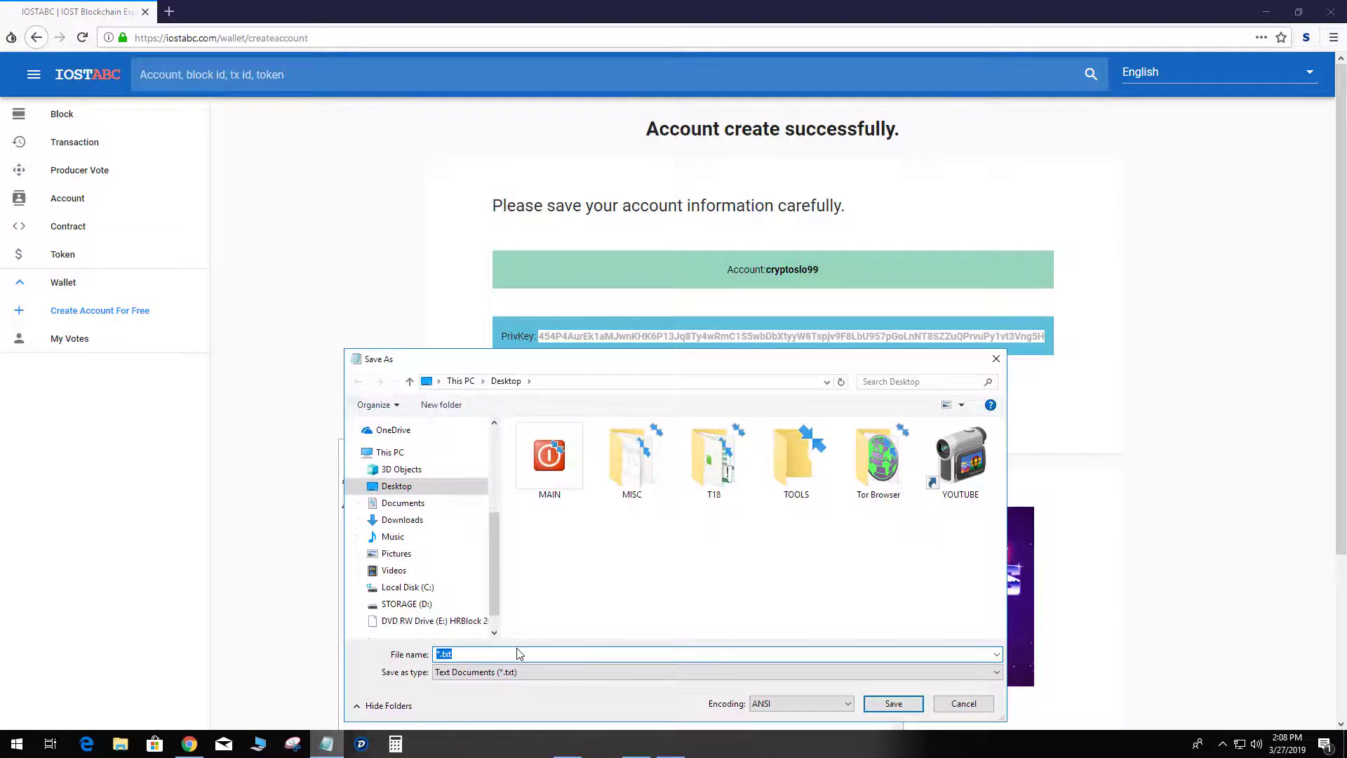
pyautogui.write('iost acc')
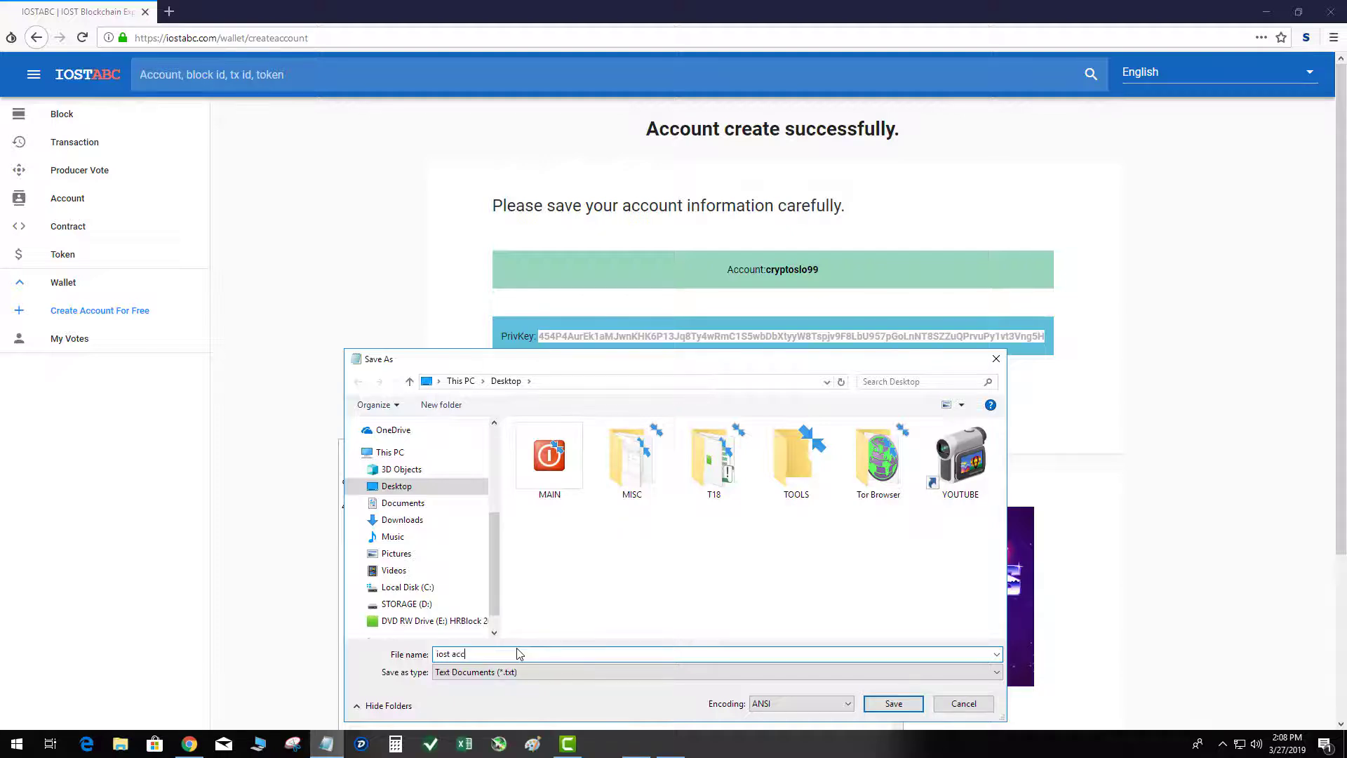
pyautogui.write('ount')
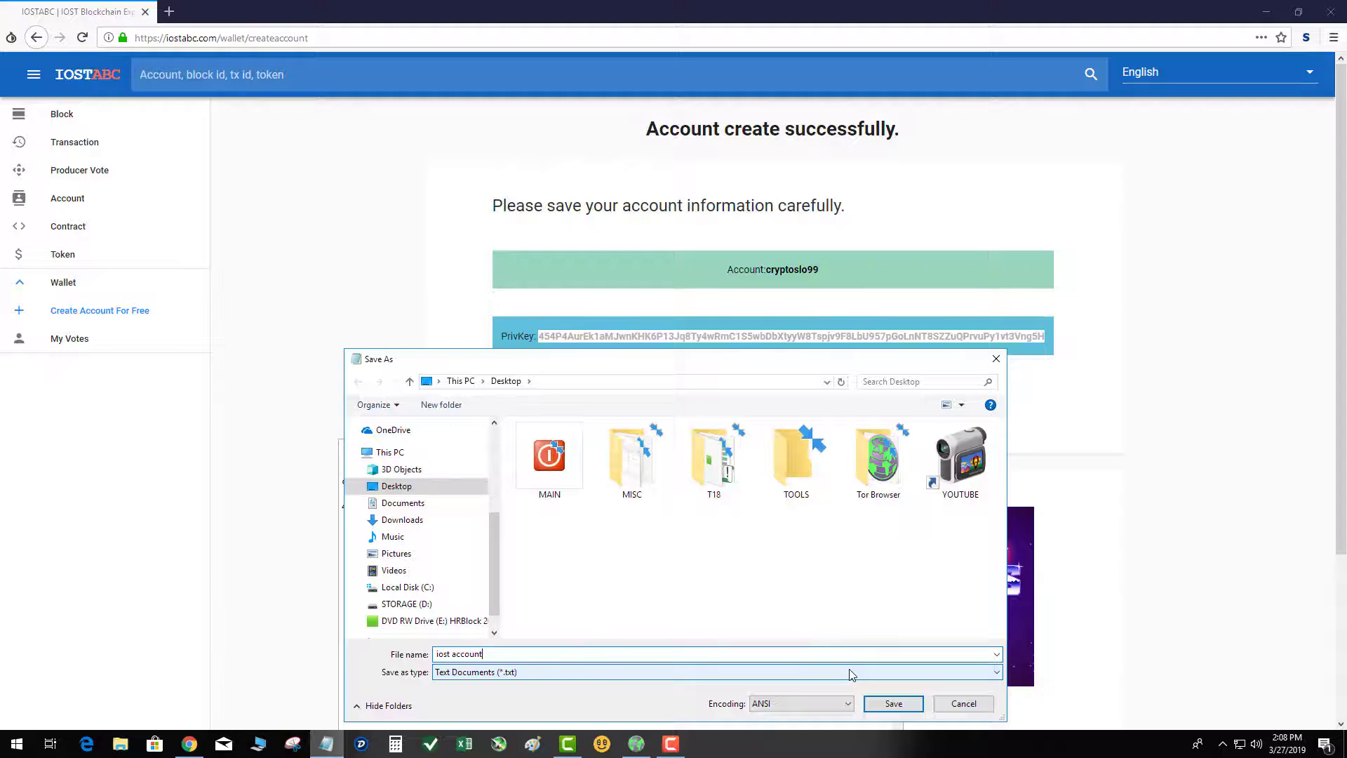
pyautogui.click(893, 704)
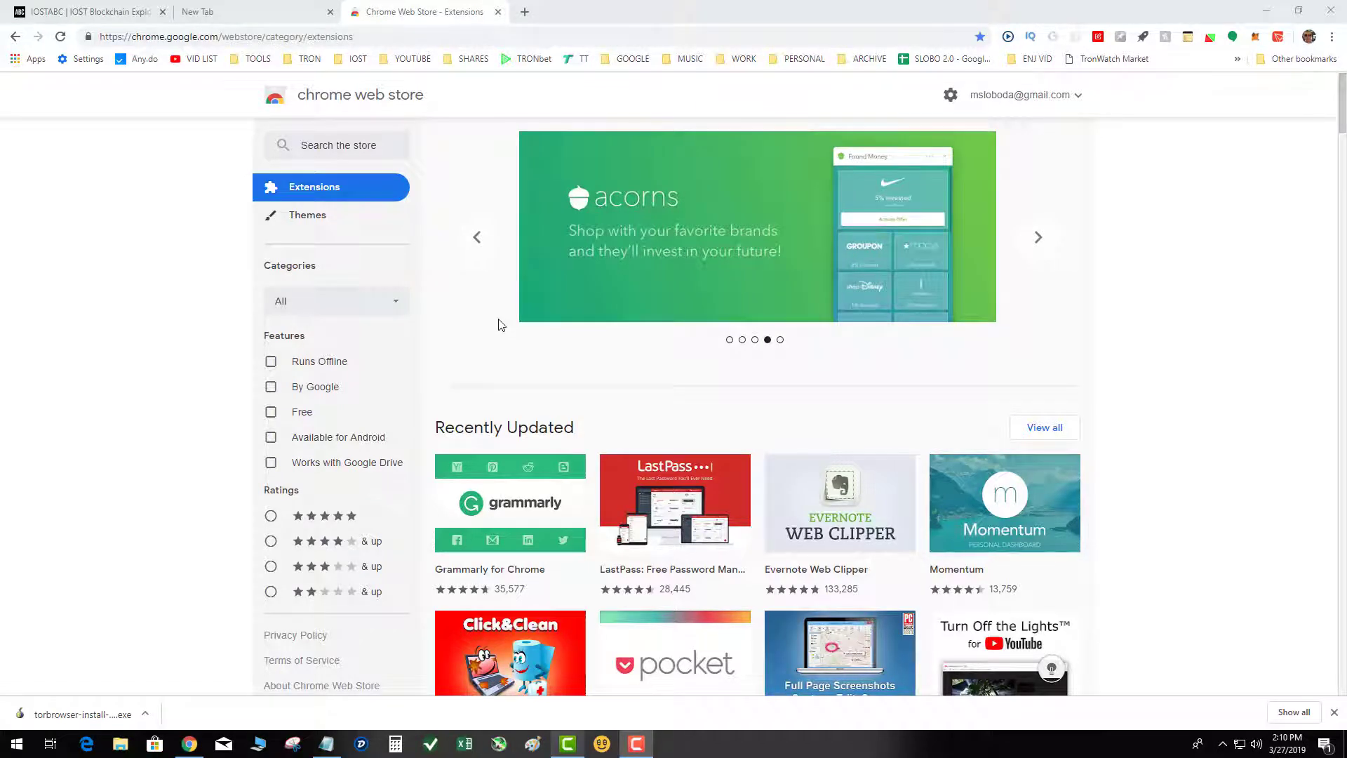
# Search the Chrome Web Store for "iwallet".
pyautogui.click(312, 41)
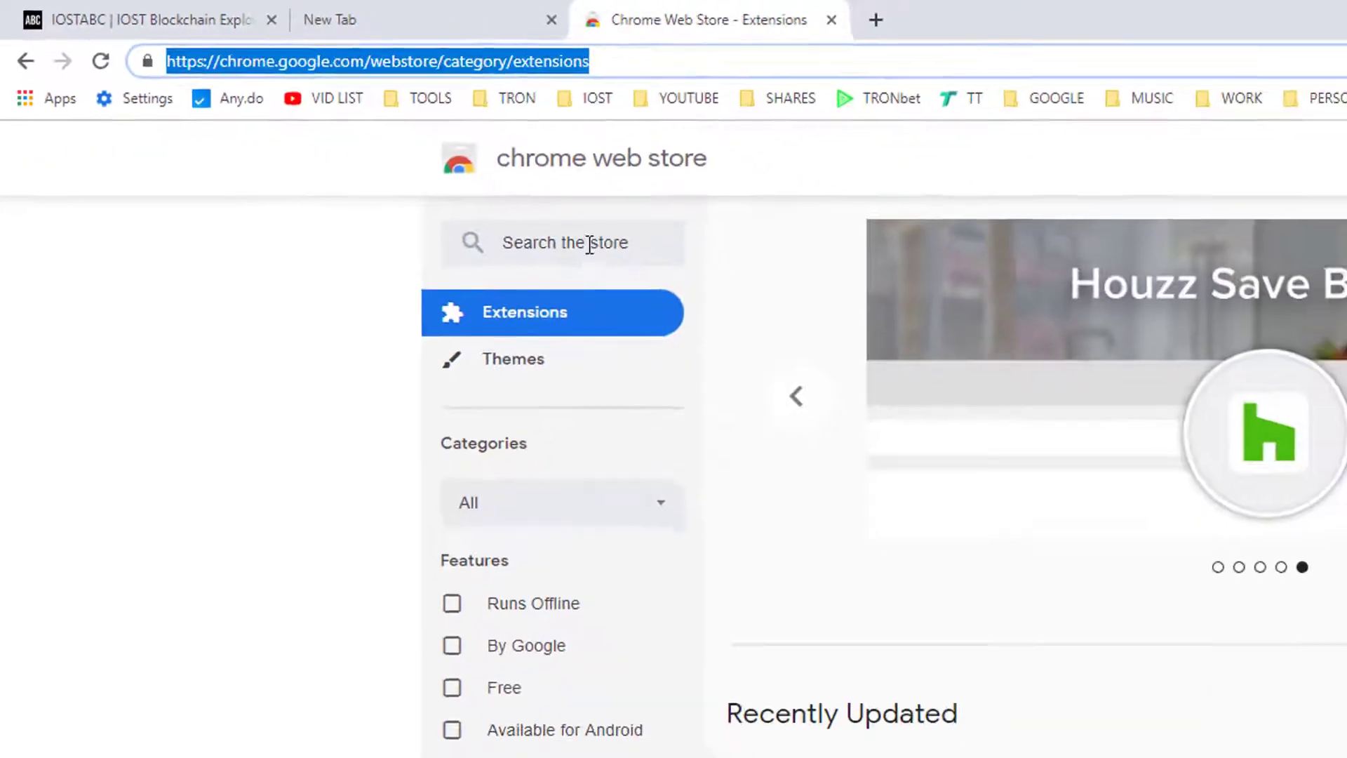
pyautogui.click(1193, 491)
pyautogui.write('iwallet')
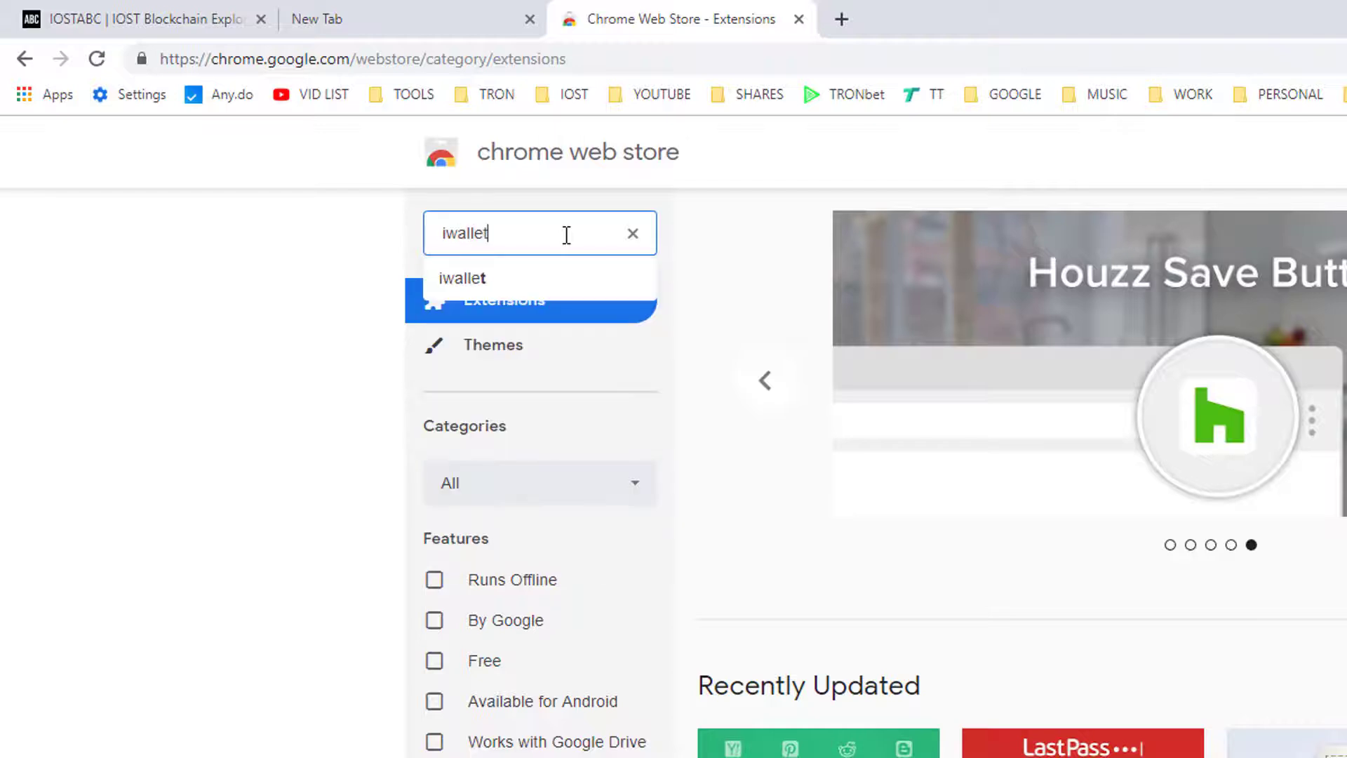
pyautogui.press('Return')
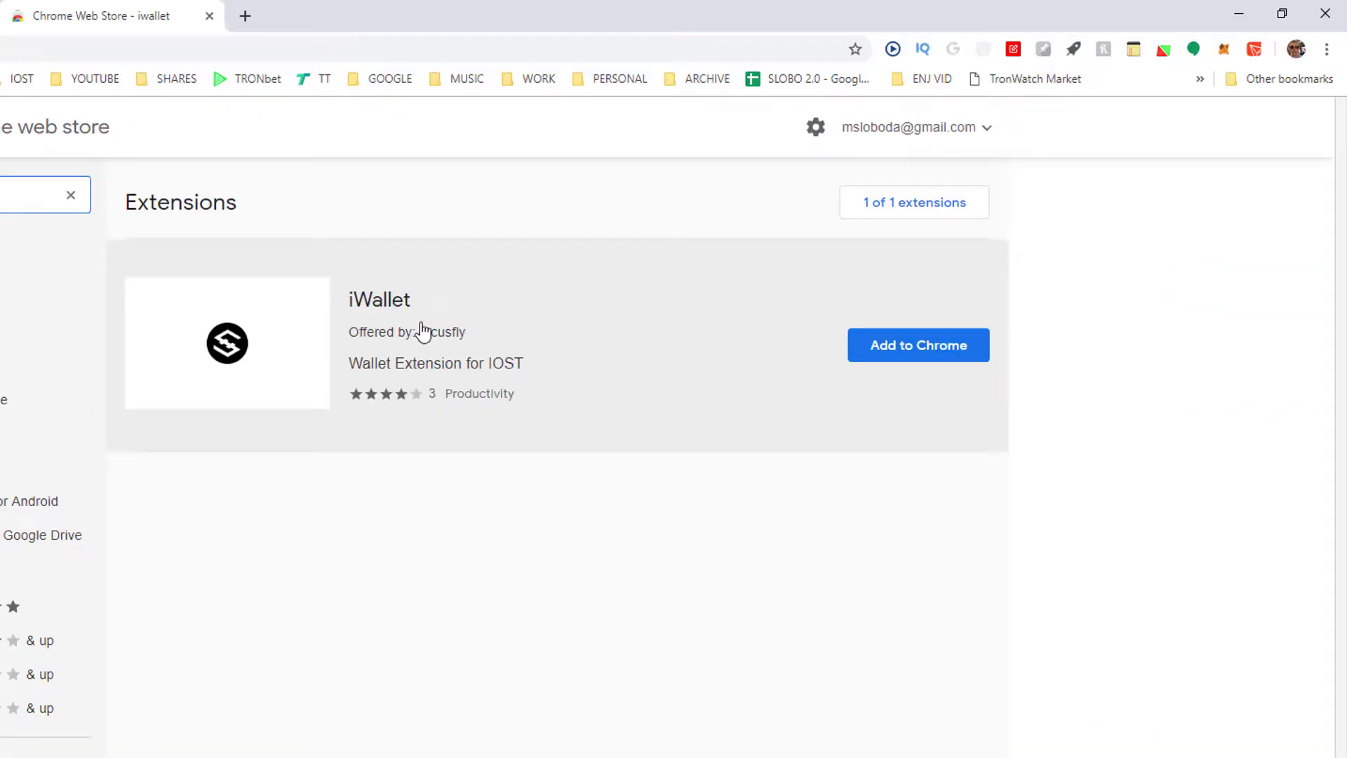
# Add the iWallet extension to Chrome and open it.
pyautogui.click(901, 350)
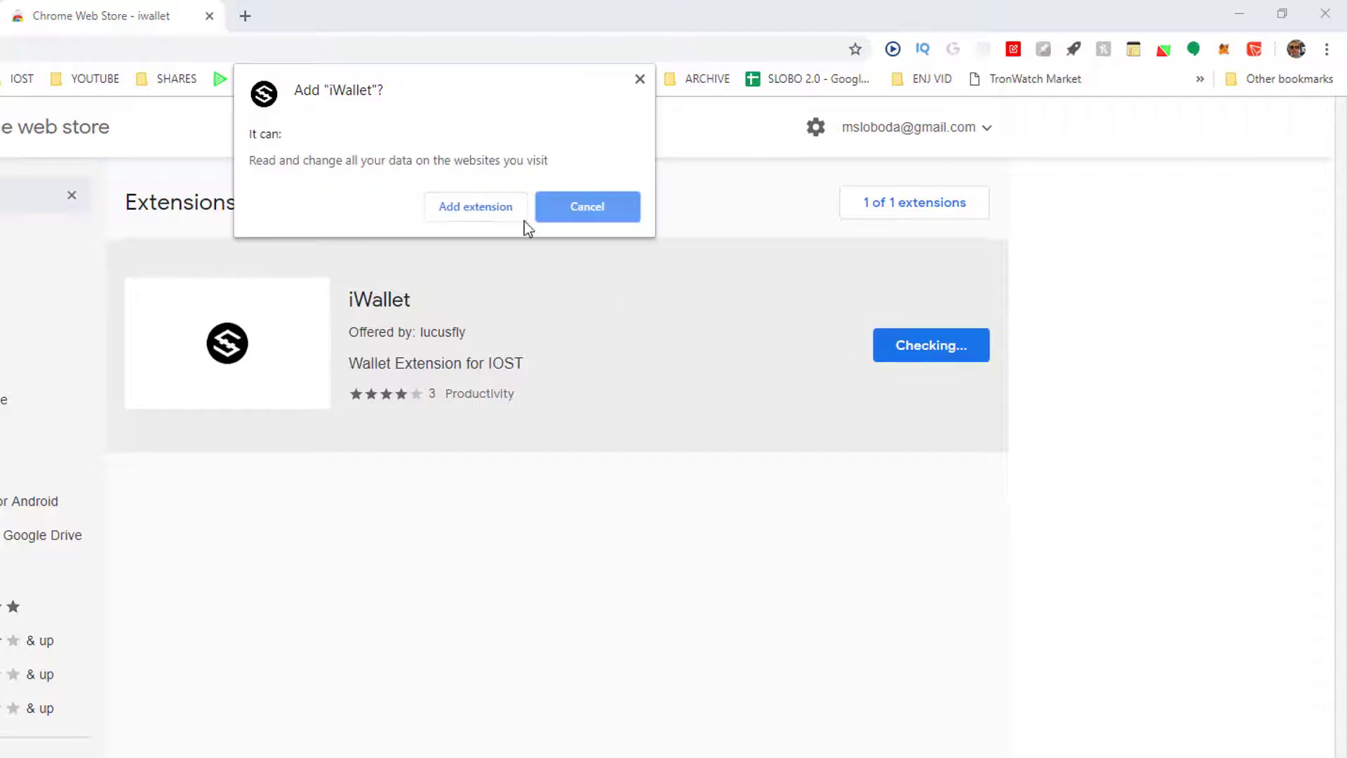
pyautogui.click(466, 213)
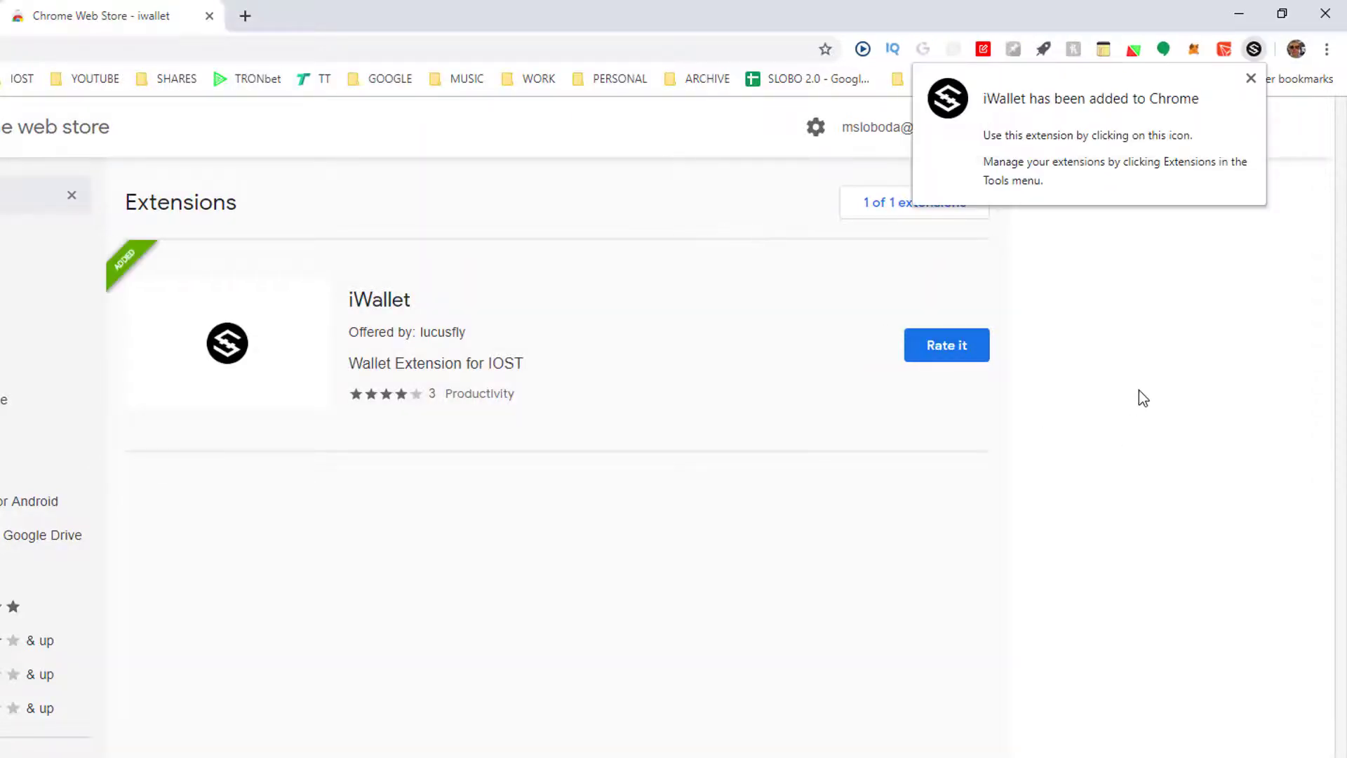
pyautogui.click(1252, 78)
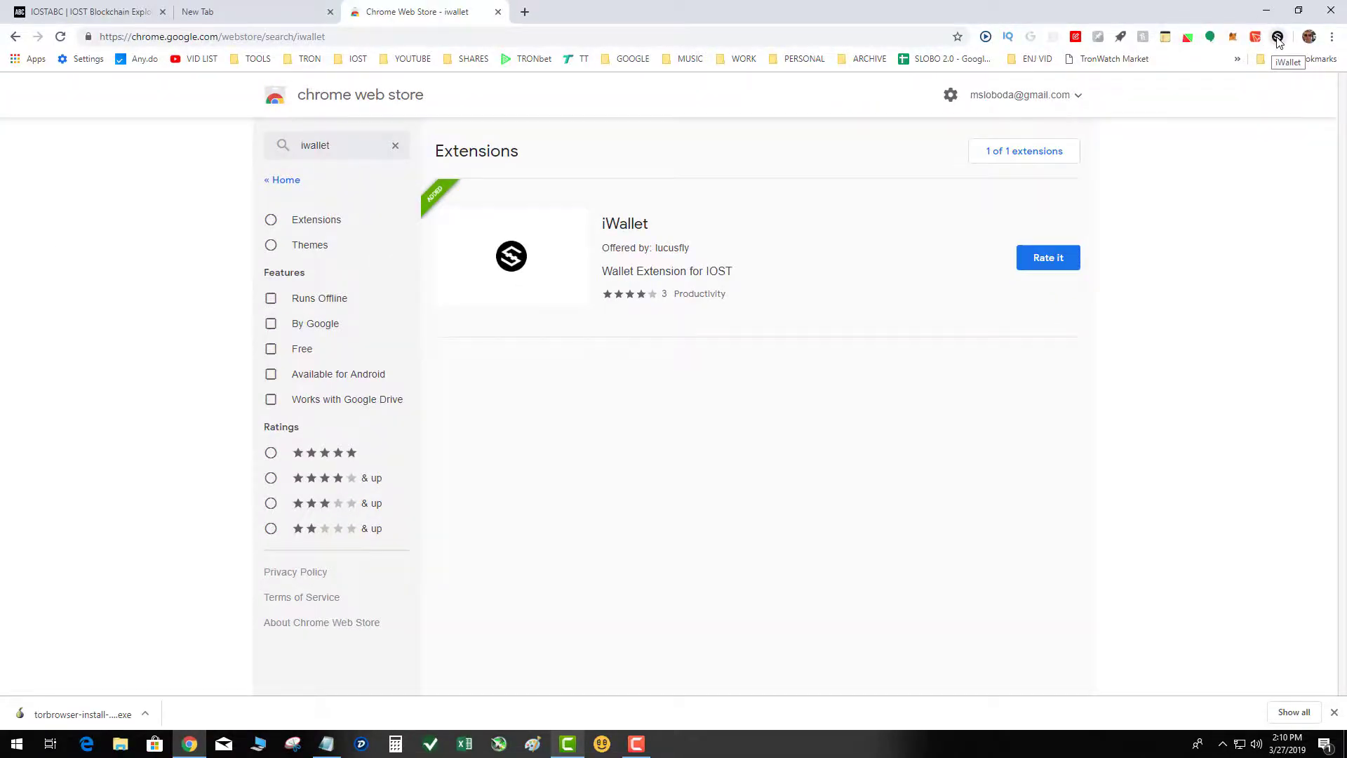
pyautogui.click(1278, 38)
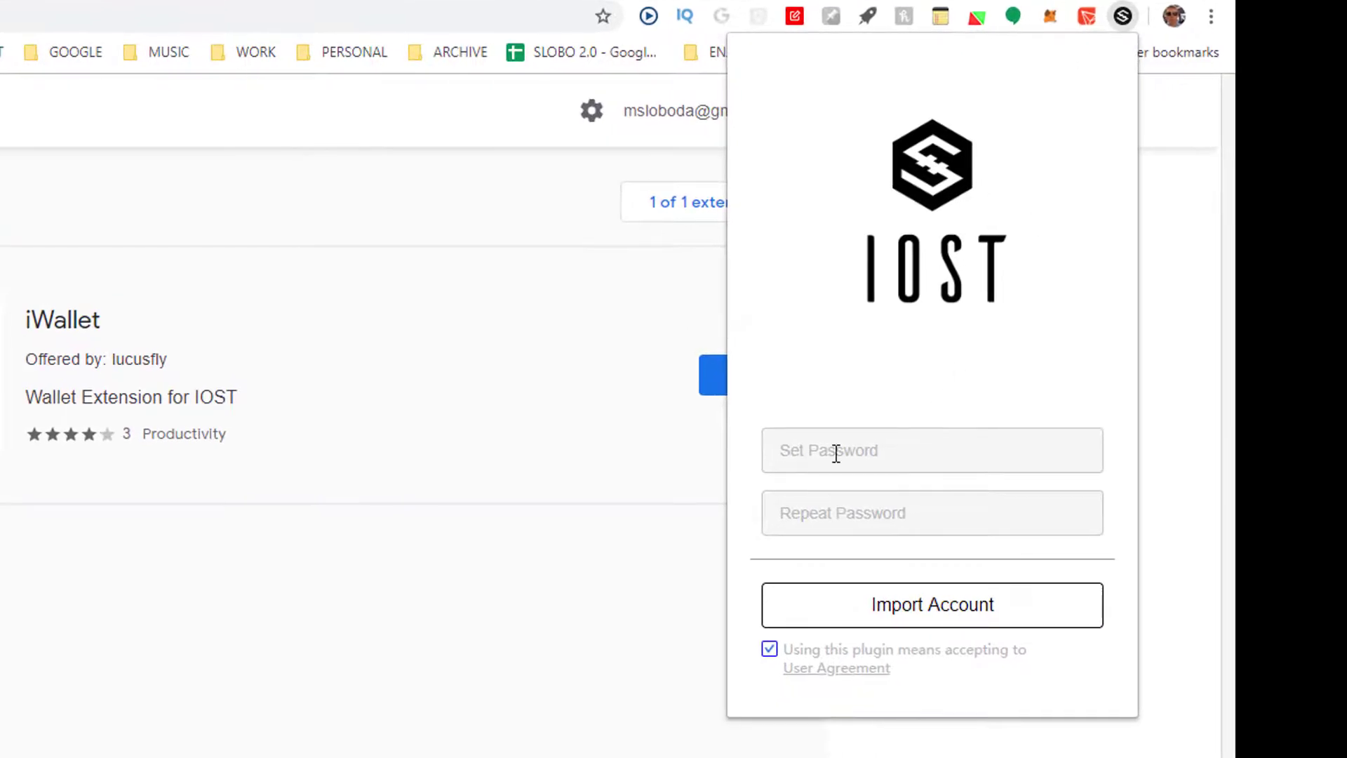
# Try to proceed to account import with a short wallet password entered and repeated.
pyautogui.click(836, 453)
pyautogui.write('1234')
pyautogui.press('Tab')
pyautogui.write('1234')
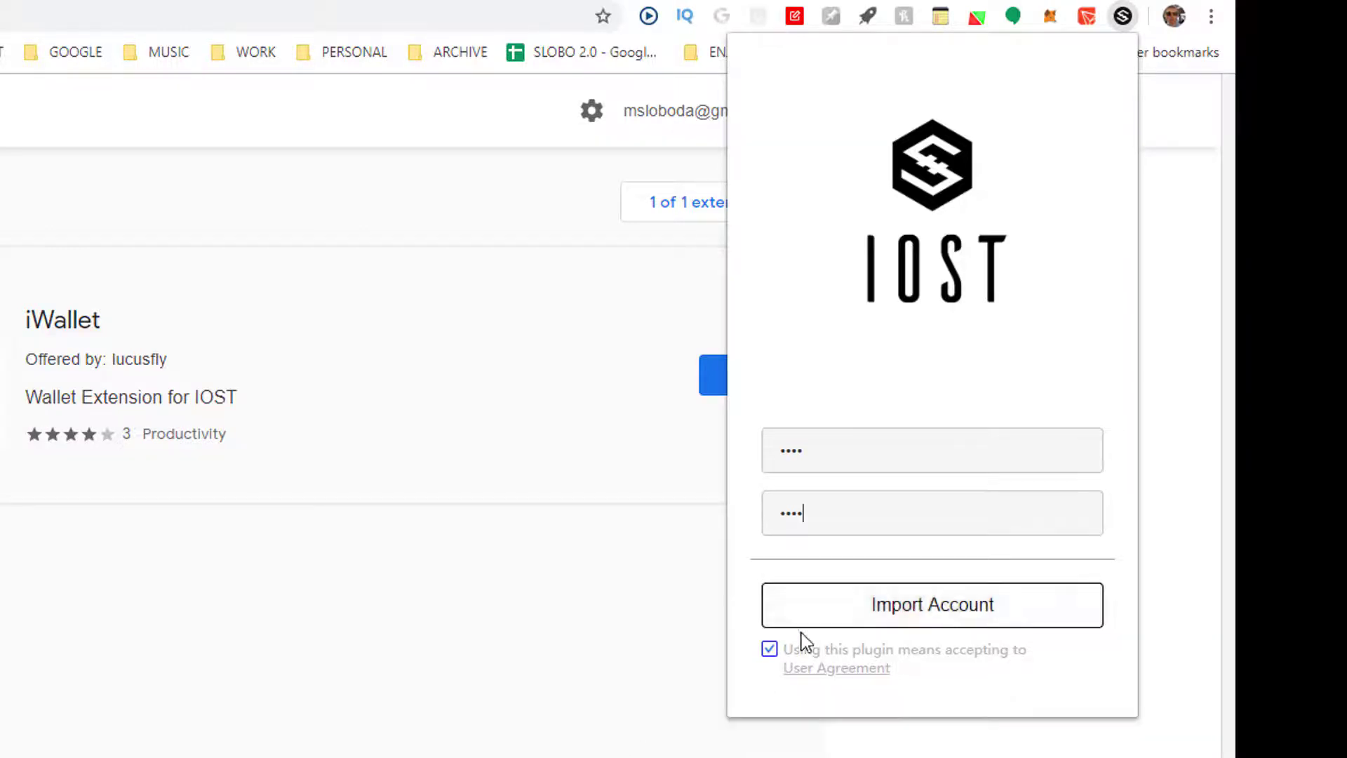
pyautogui.click(877, 616)
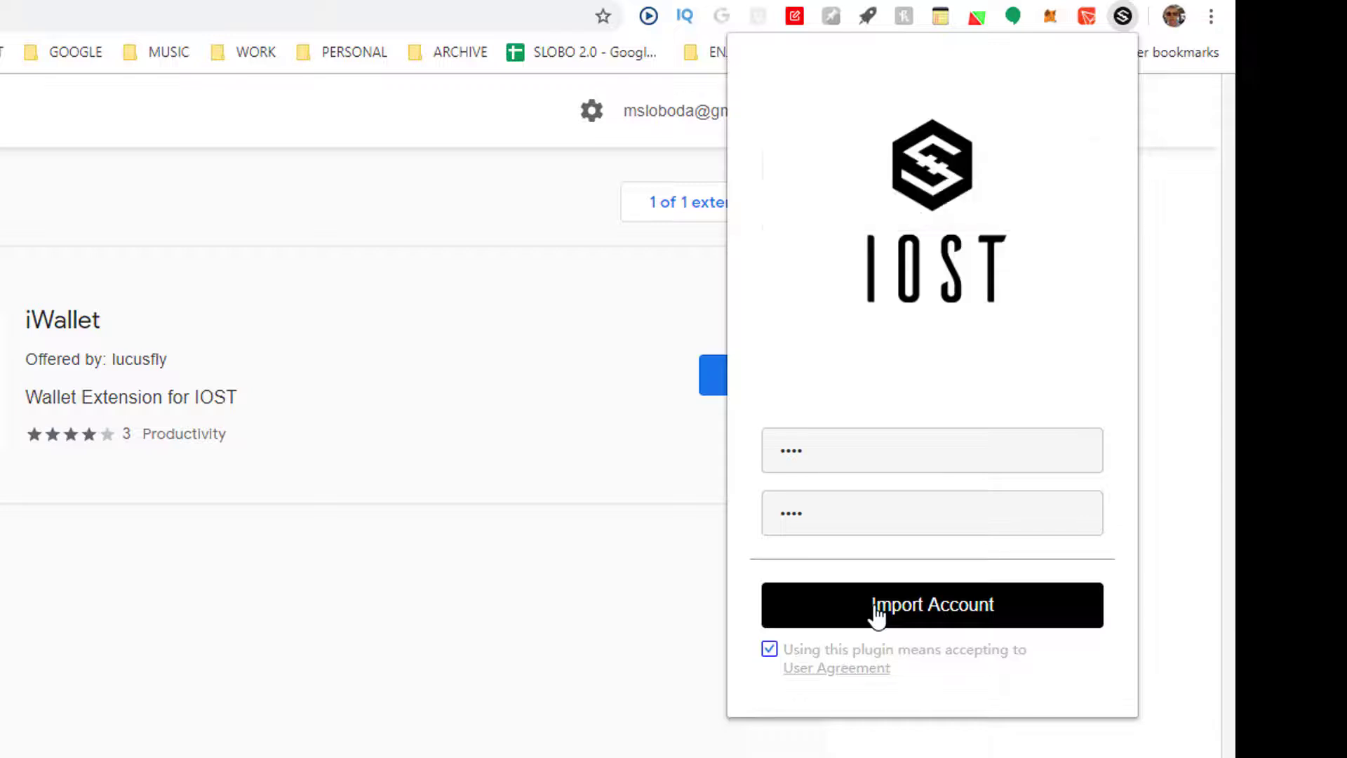
# Replace the wallet password in the Set Password field with a longer one.
pyautogui.click(827, 451)
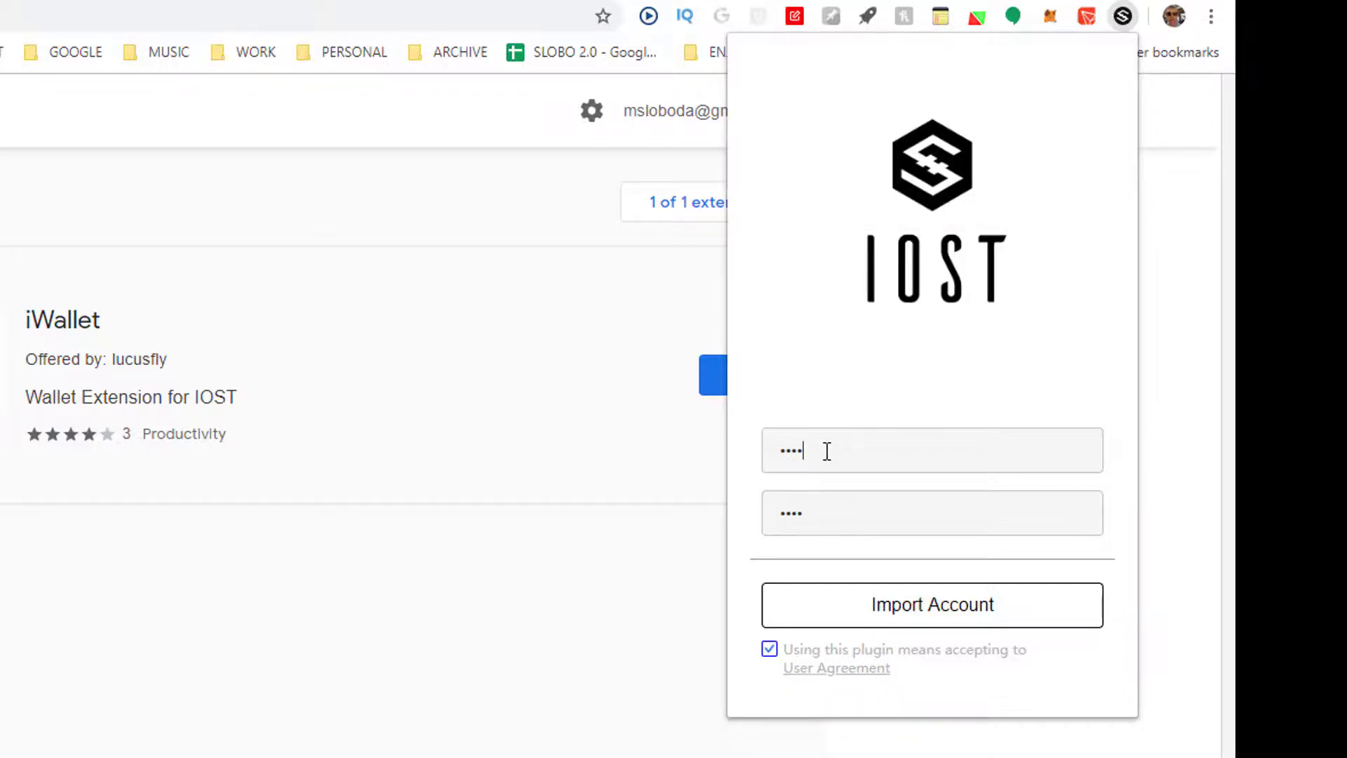
pyautogui.press('BackSpace')
pyautogui.press('BackSpace')
pyautogui.press('BackSpace')
pyautogui.press('BackSpace')
pyautogui.write('••••')
pyautogui.press('BackSpace')
pyautogui.press('BackSpace')
pyautogui.press('BackSpace')
pyautogui.press('BackSpace')
pyautogui.write('•••••••••')
# Re-enter the longer wallet password in the Repeat Password field and proceed to account import.
pyautogui.press('Tab')
pyautogui.write('•••')
pyautogui.press('BackSpace')
pyautogui.press('BackSpace')
pyautogui.press('BackSpace')
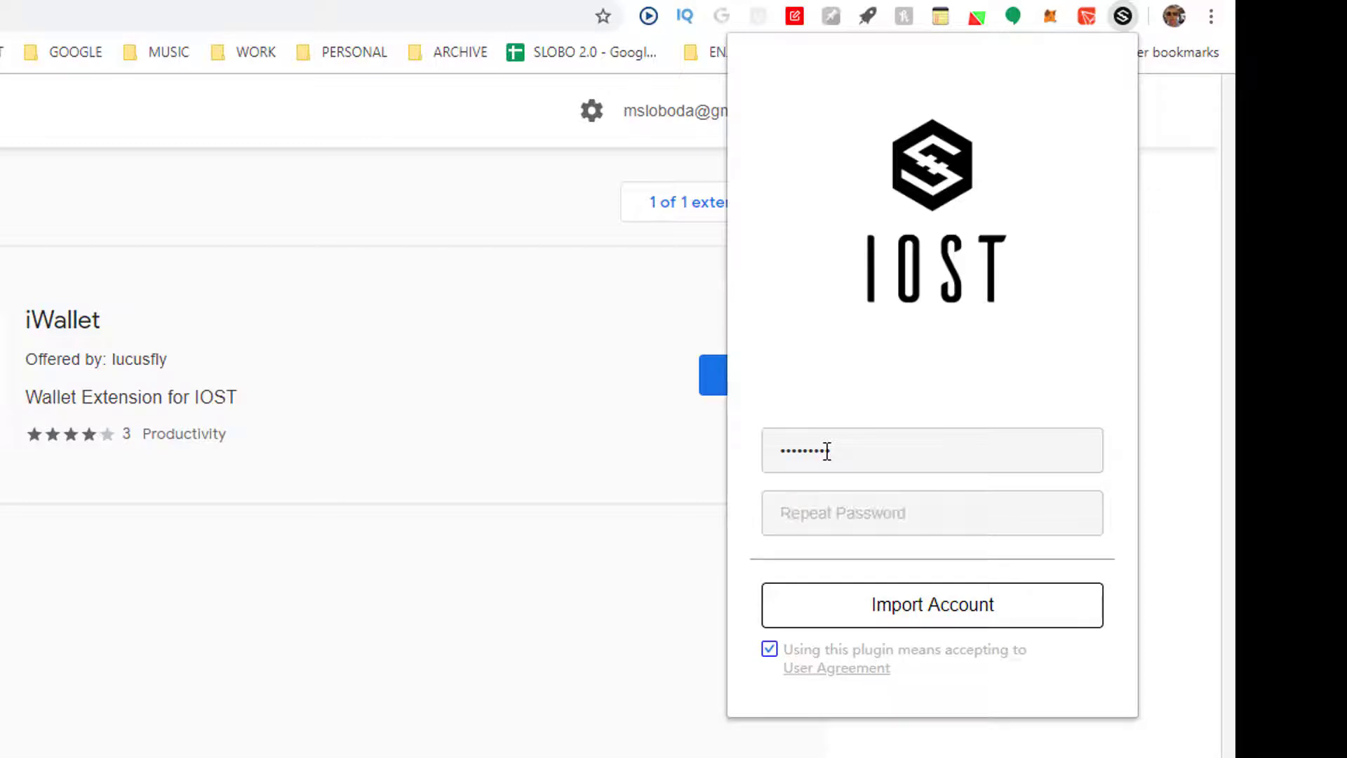
pyautogui.write('••••••')
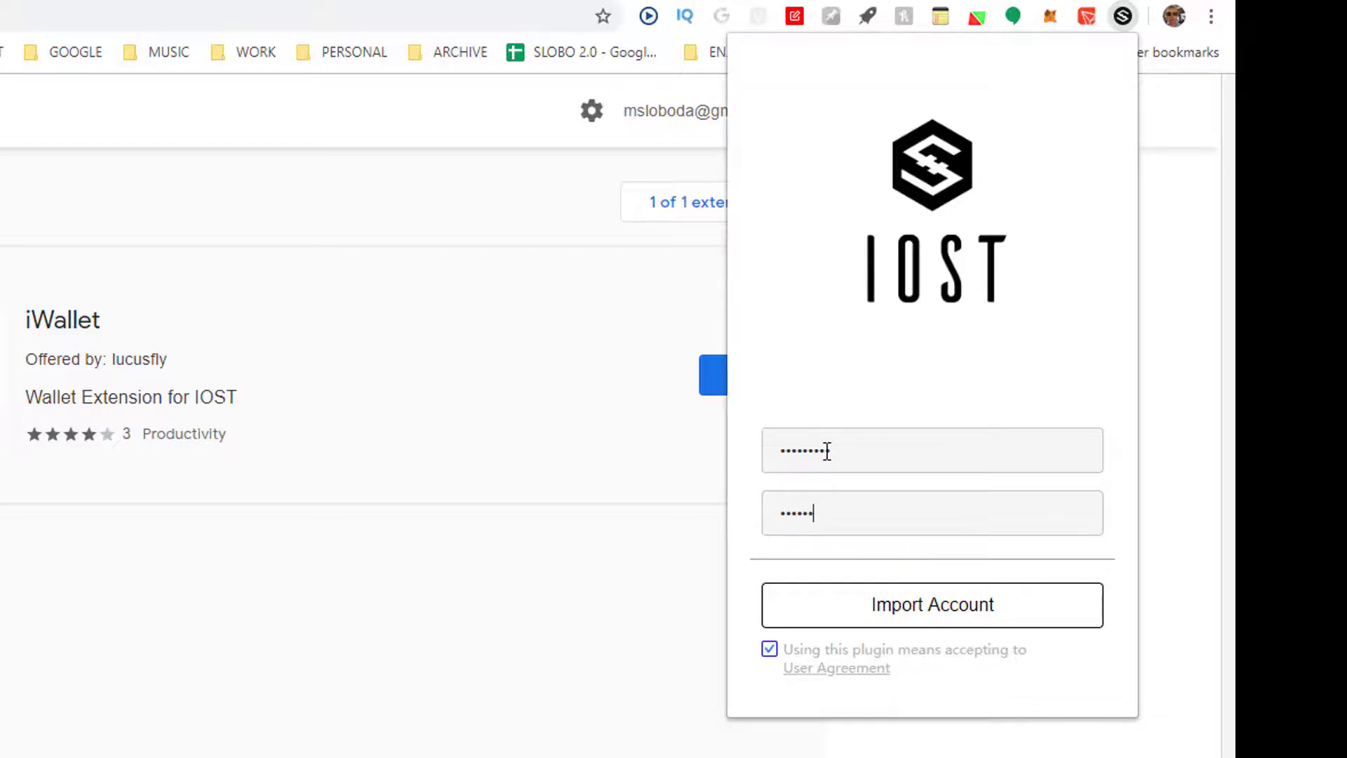
pyautogui.write('•••')
pyautogui.click(852, 615)
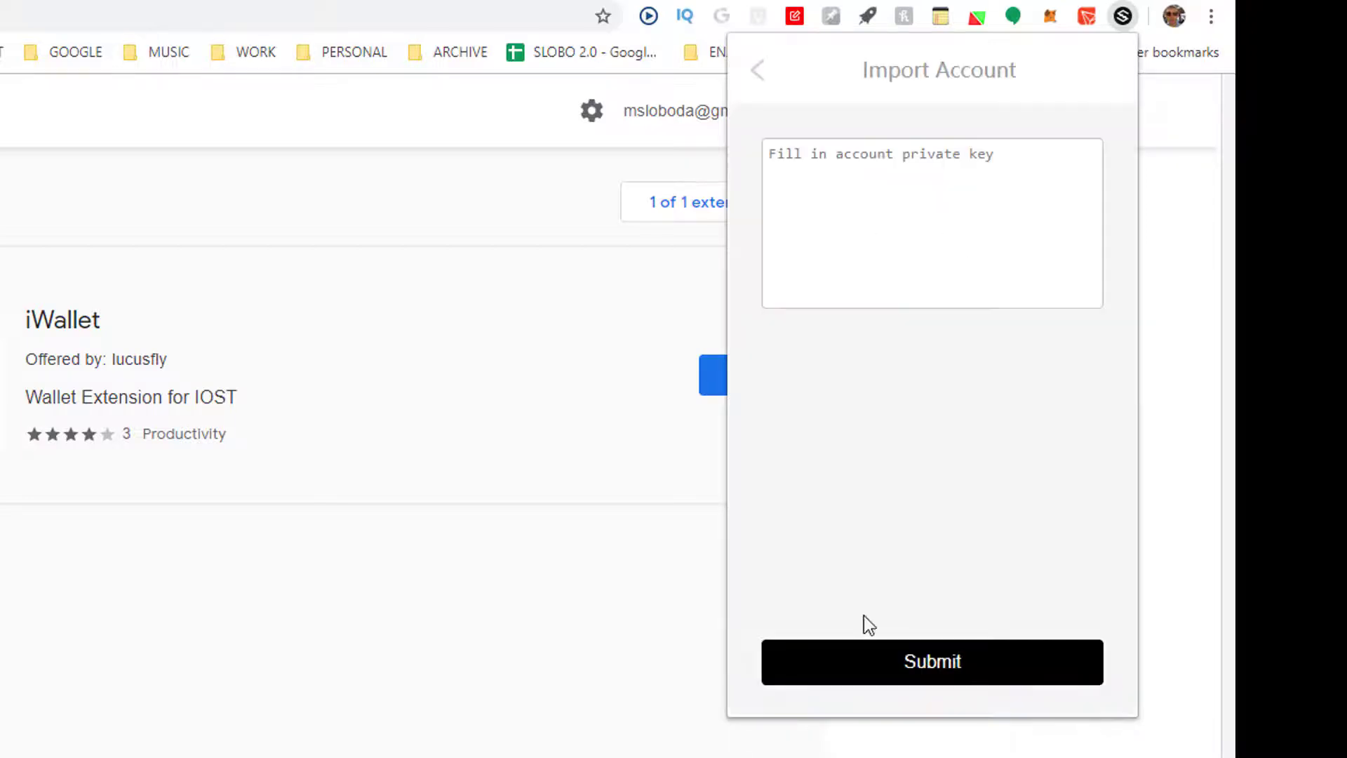
# Import the IOST account into iWallet by pasting its private key and submitting it.
pyautogui.hotkey('alt', 'Tab')
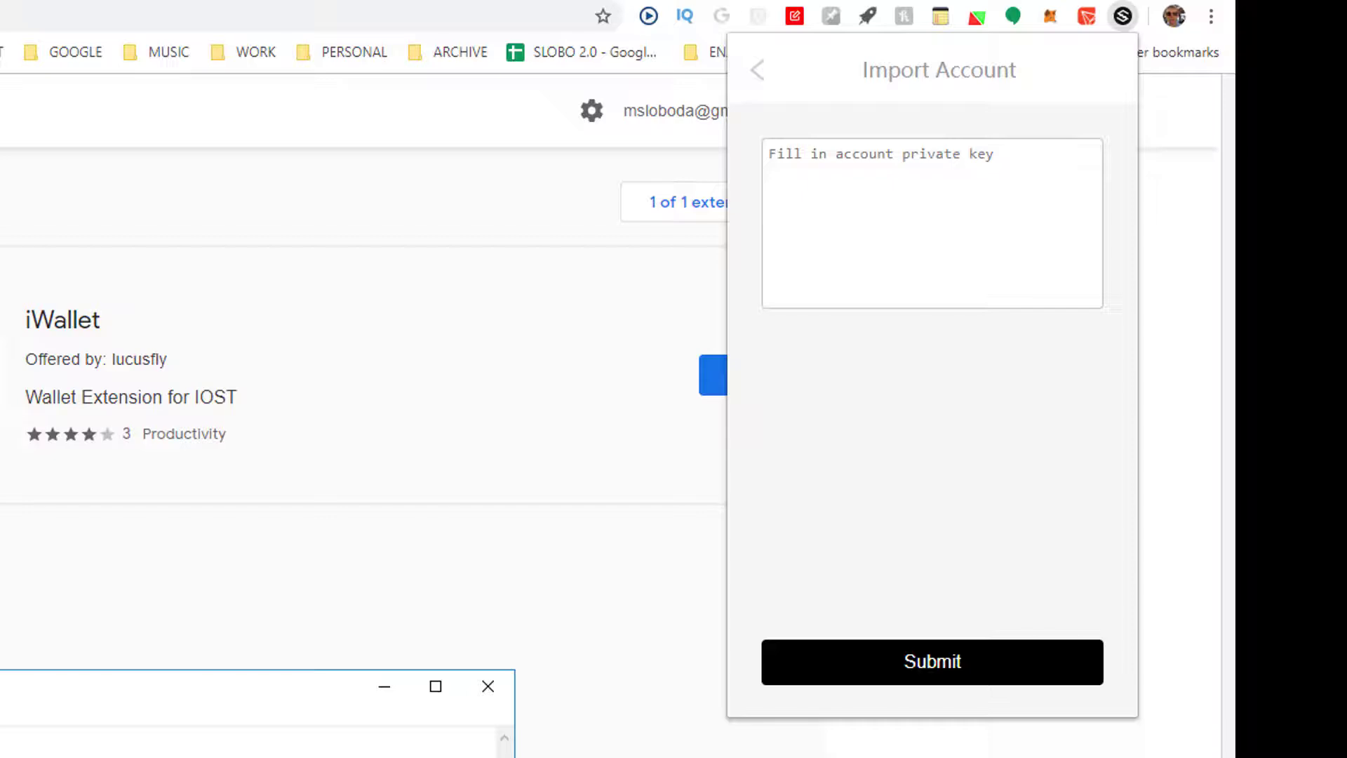
pyautogui.click(868, 194)
pyautogui.hotkey('ctrl', 'v')
pyautogui.click(869, 662)
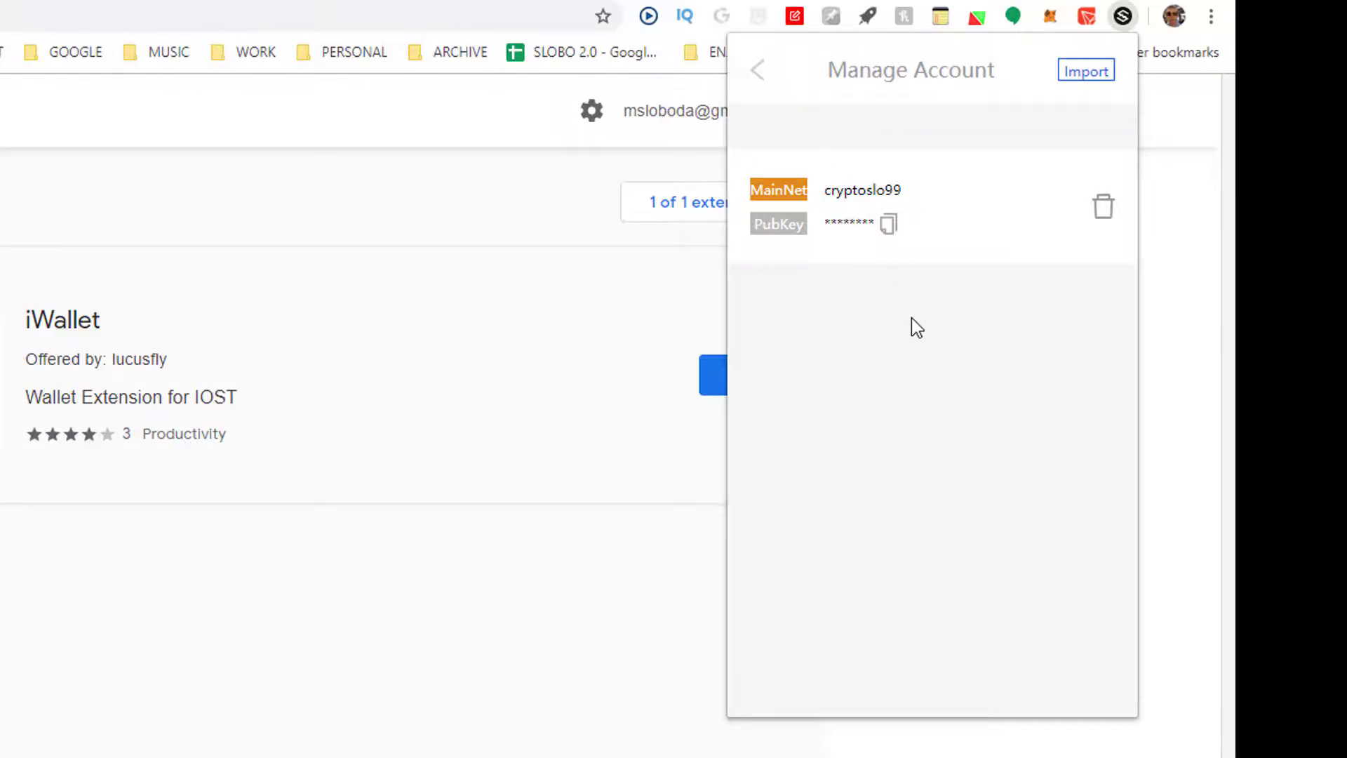
# Copy the imported MainNet account's public key and return to the wallet's balance overview.
pyautogui.click(891, 225)
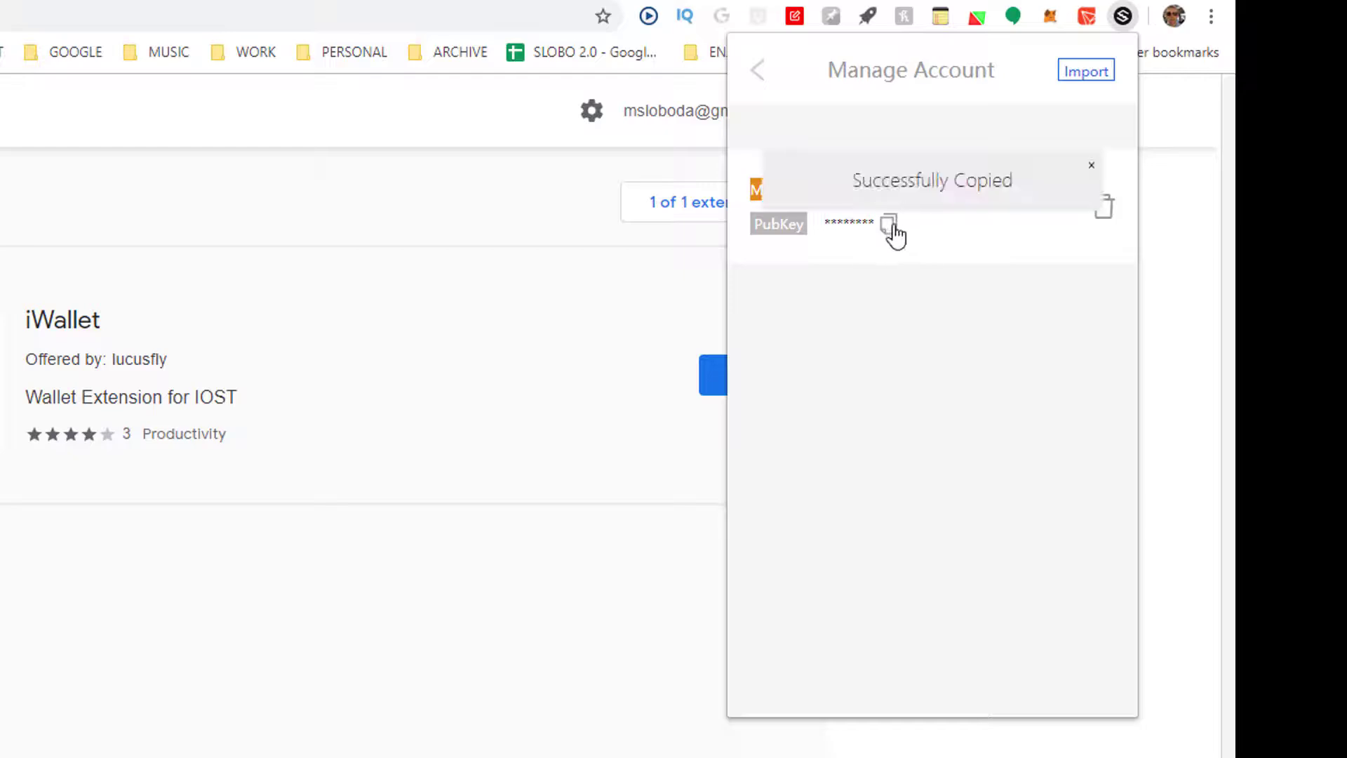
pyautogui.click(758, 73)
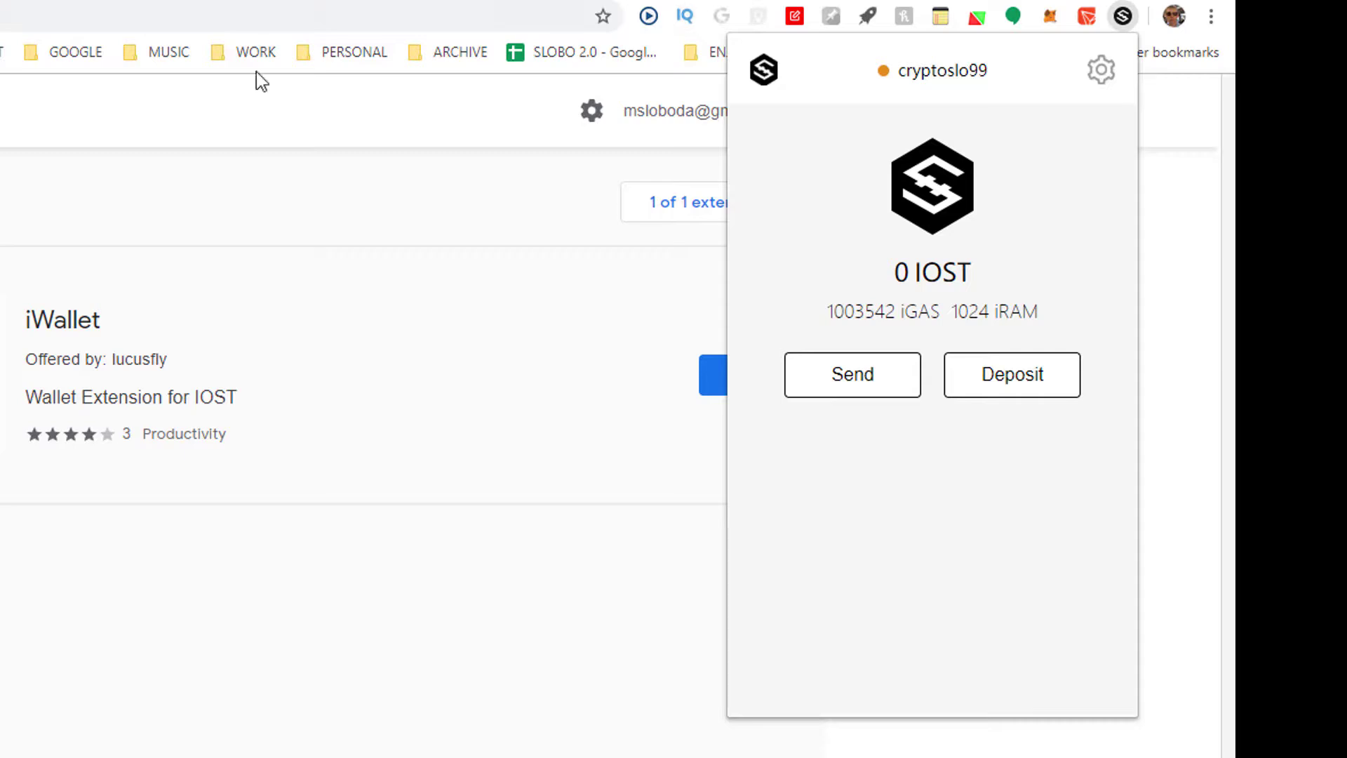
# Open the DApp ranking site in a new tab and launch Endless Game from its IOST category.
pyautogui.click(166, 2)
pyautogui.hotkey('ctrl', 't')
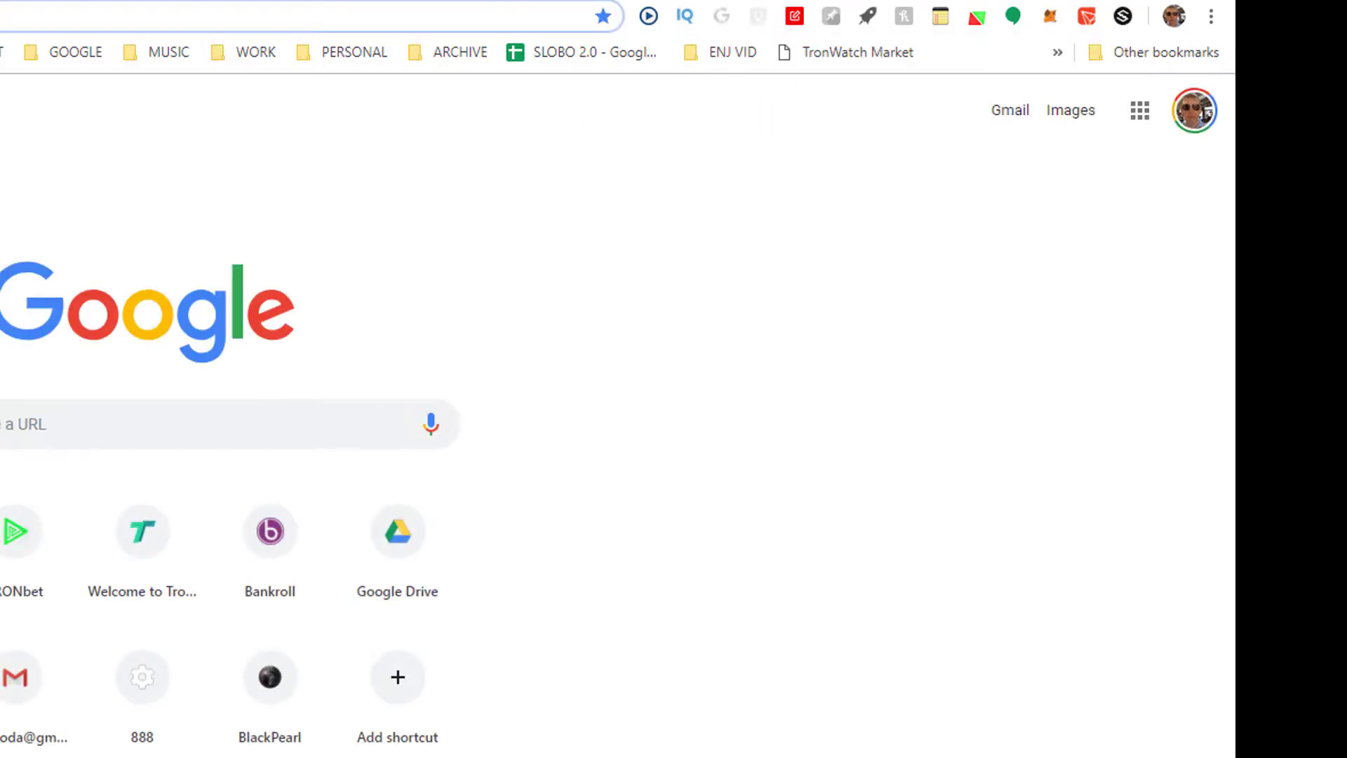
pyautogui.click(4, 139)
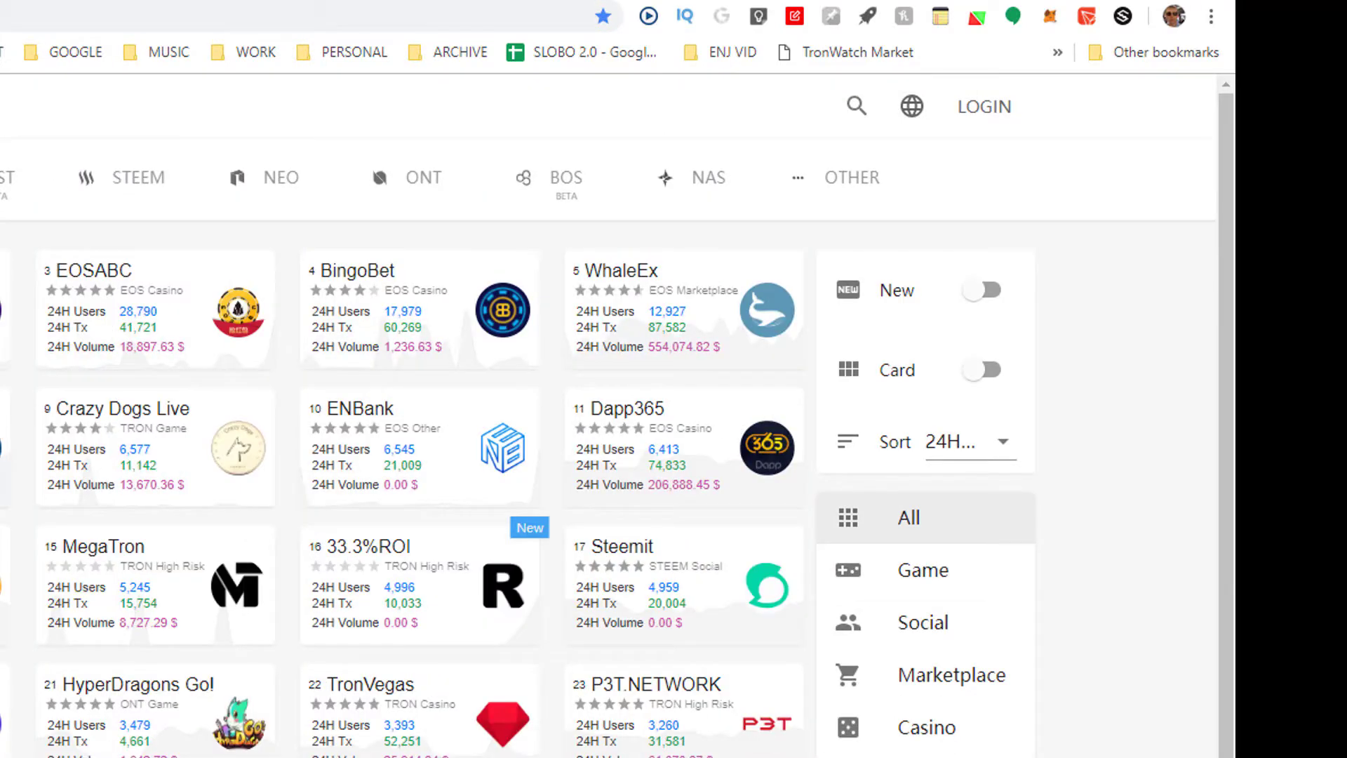
pyautogui.click(1, 178)
pyautogui.click(8, 179)
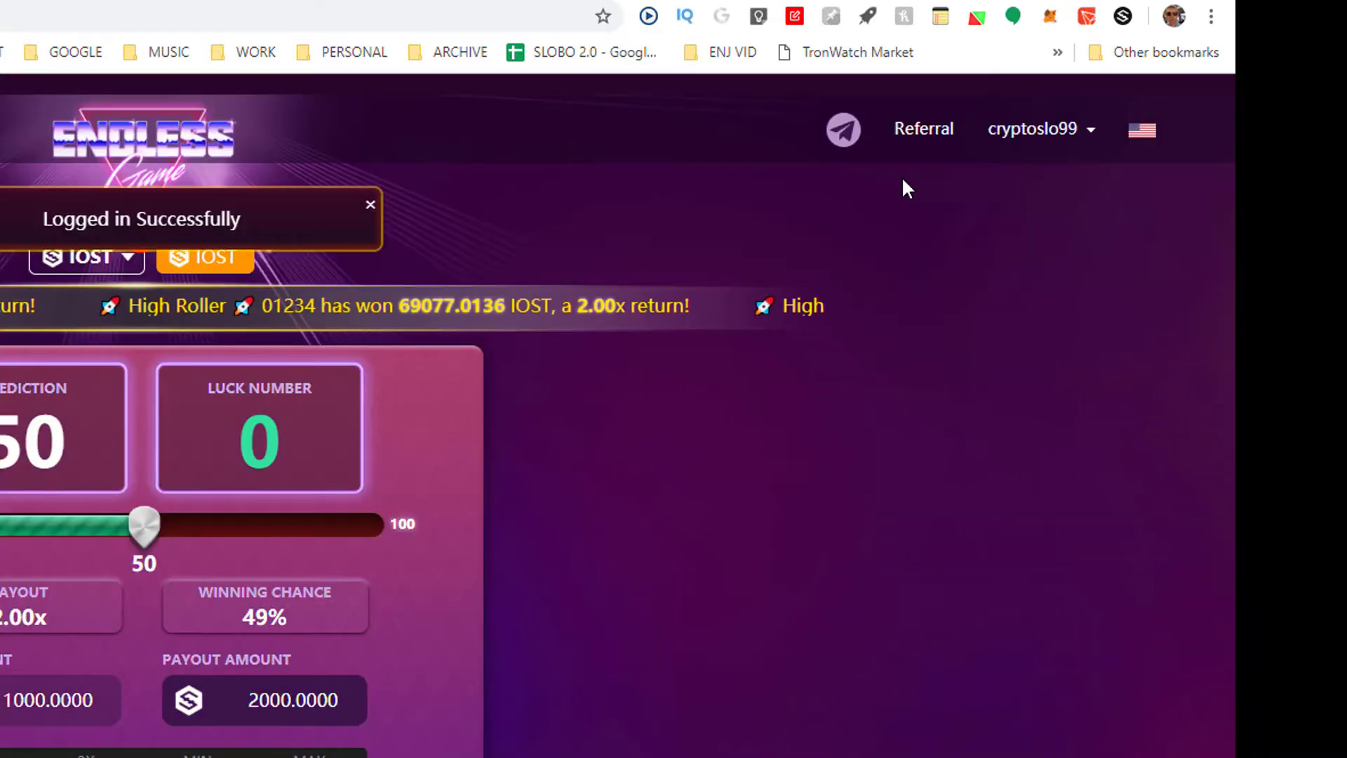
# Lower the roll prediction in Endless Game to 3.
pyautogui.moveTo(1031, 155)
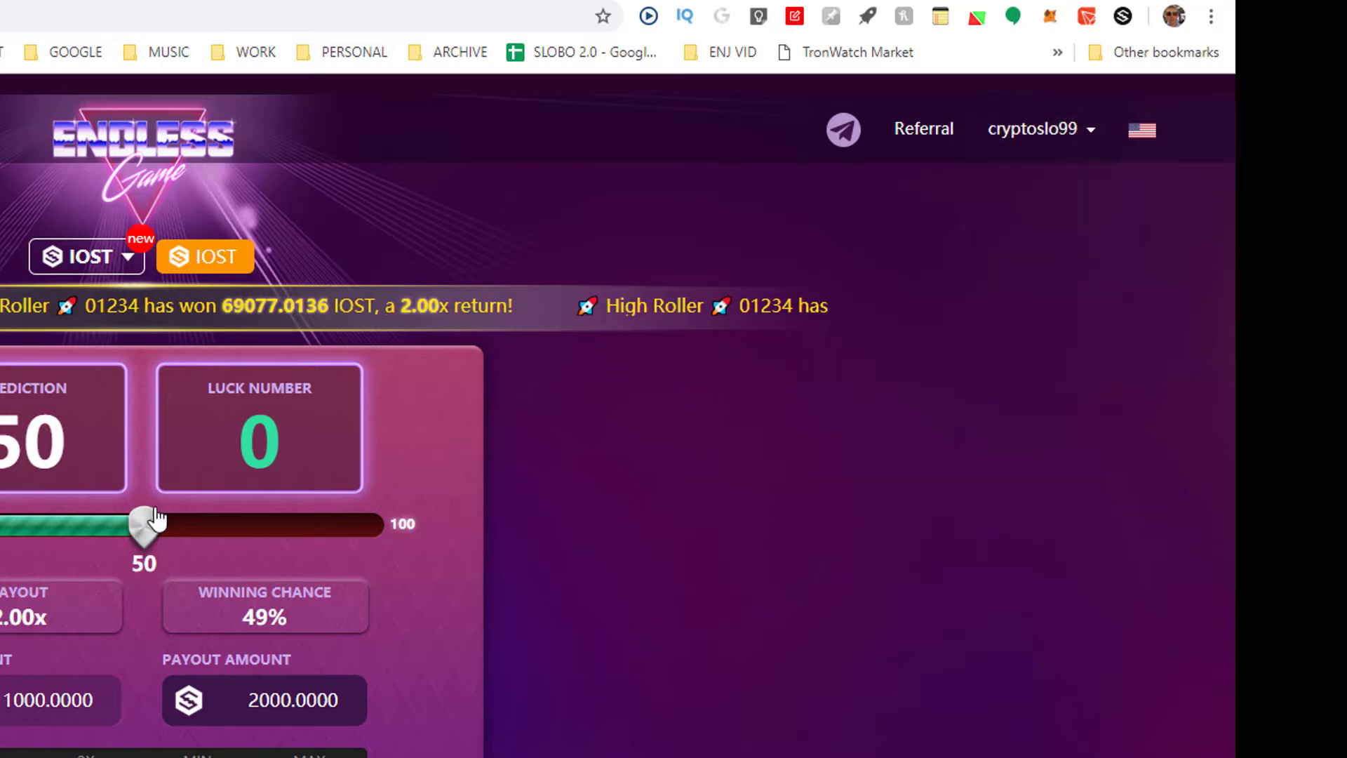
pyautogui.moveTo(156, 517); pyautogui.dragTo(0, 519)
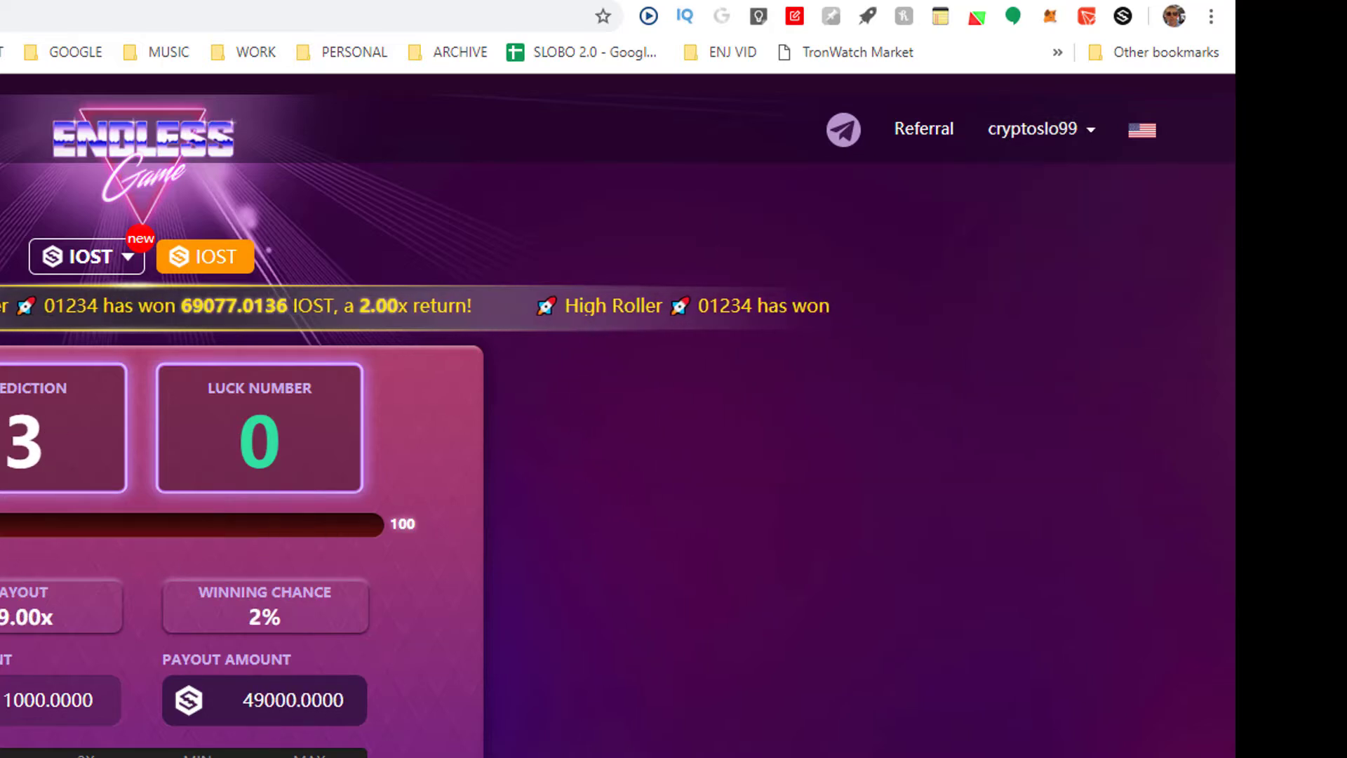